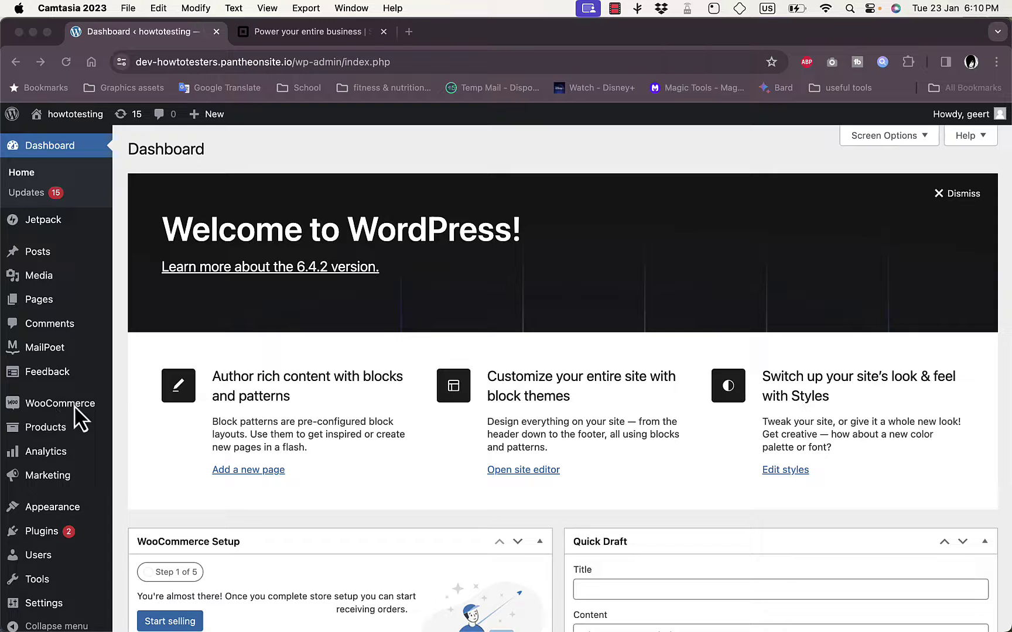
Bring the Chrome window with the WordPress dashboard forward and show the Plugins menu
{"action": "left_click", "coordinate": [160, 445]}
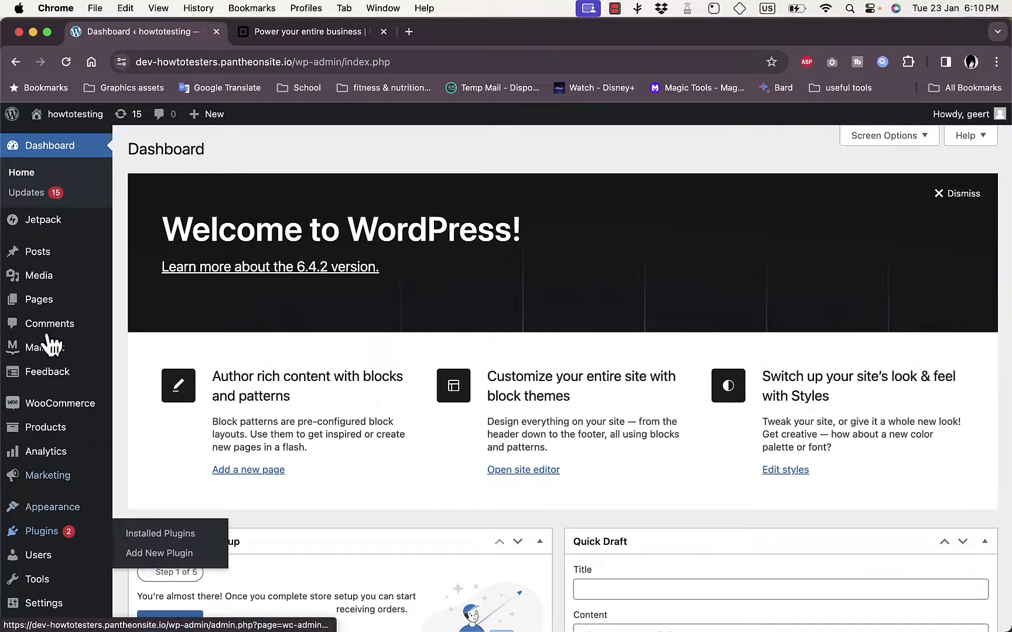
{"action": "mouse_move", "coordinate": [45, 535]}
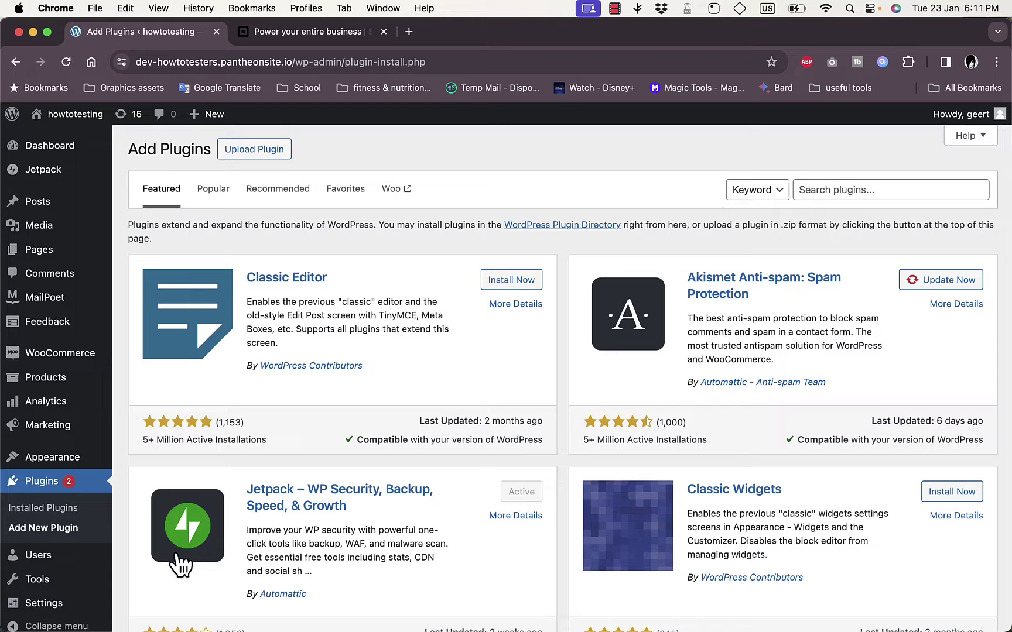
Search the plugin directory for woocommerce, confirm it is active, then go to the Square tab
{"action": "left_click", "coordinate": [854, 194]}
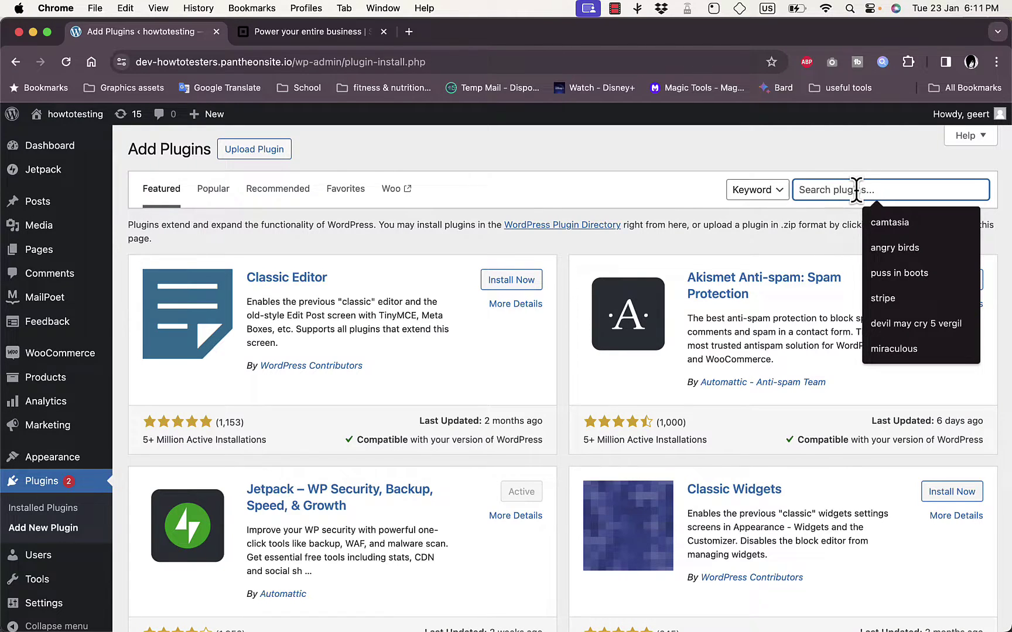
{"action": "type", "text": "woo"}
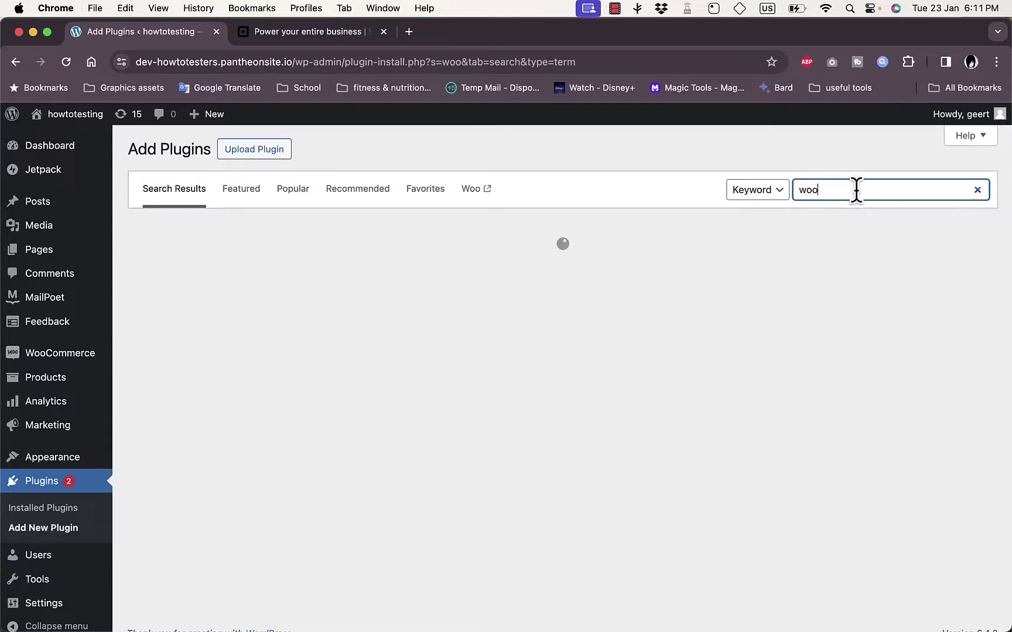
{"action": "type", "text": "commer"}
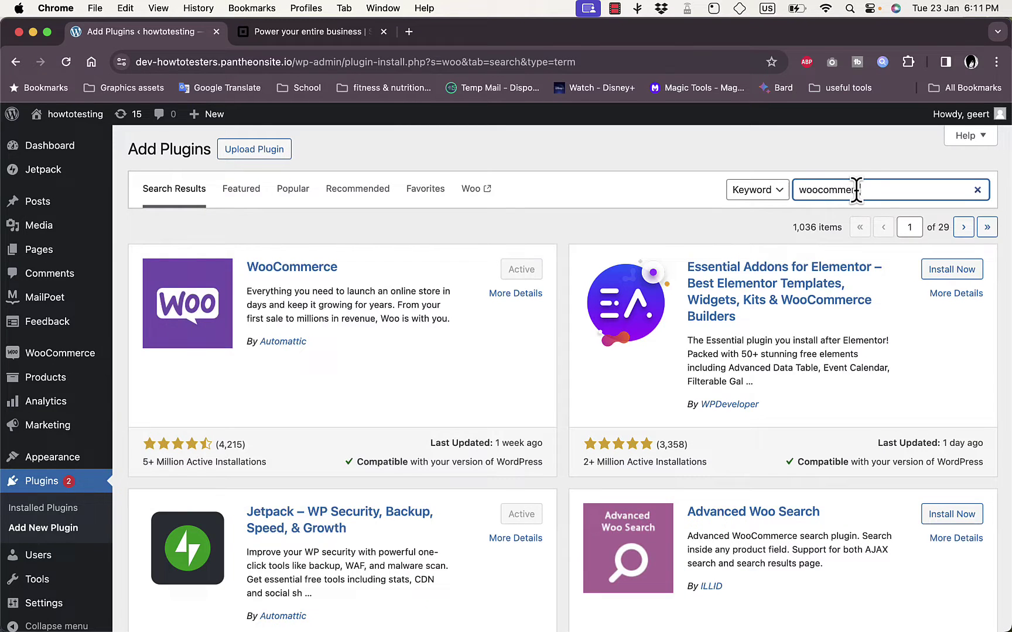
{"action": "type", "text": "ce"}
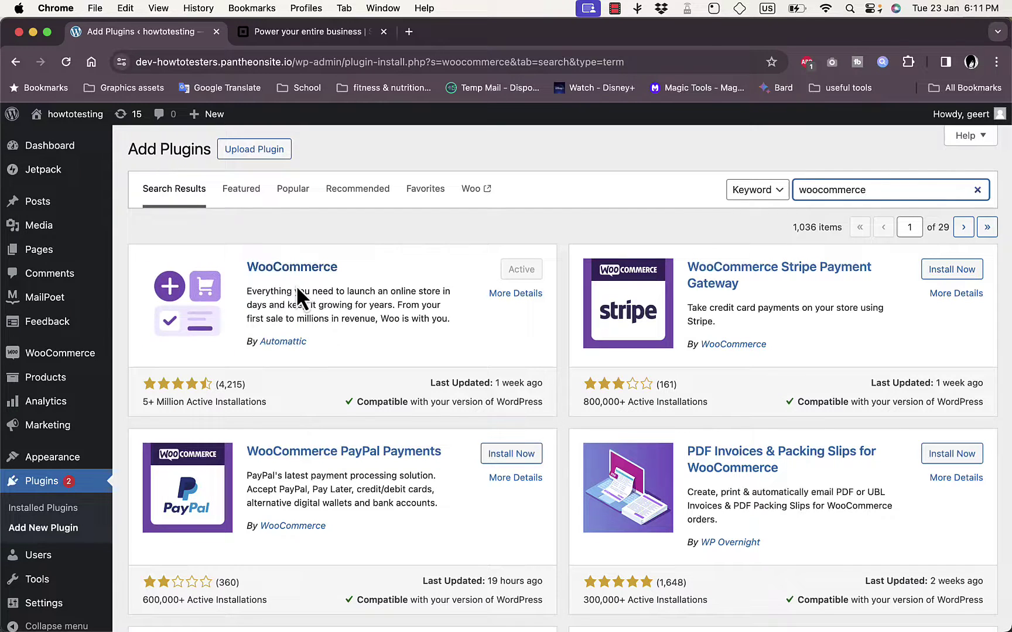
{"action": "mouse_move", "coordinate": [29, 363]}
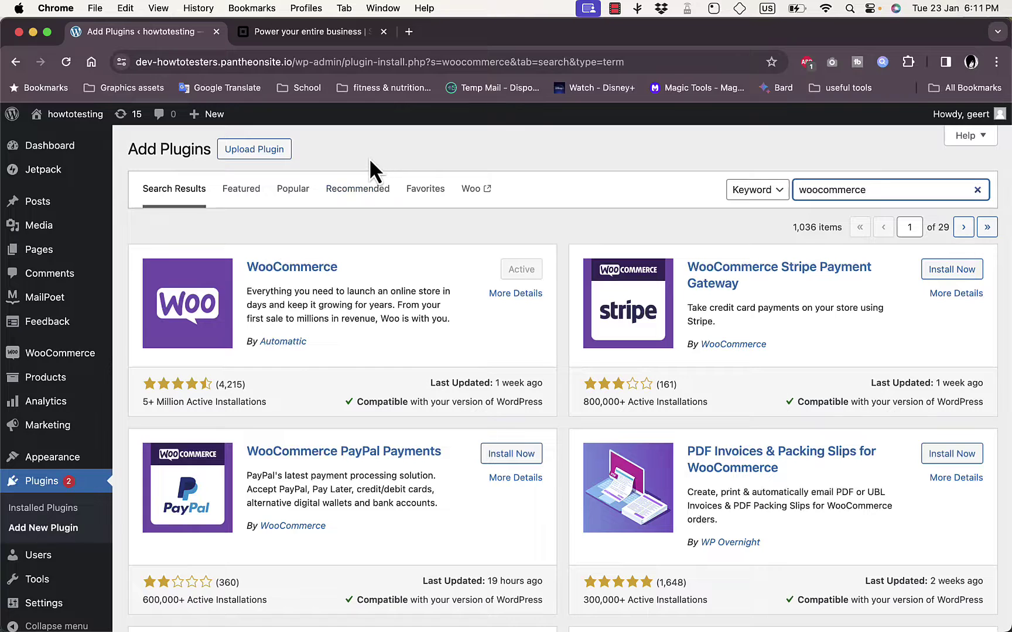
{"action": "left_click", "coordinate": [316, 38]}
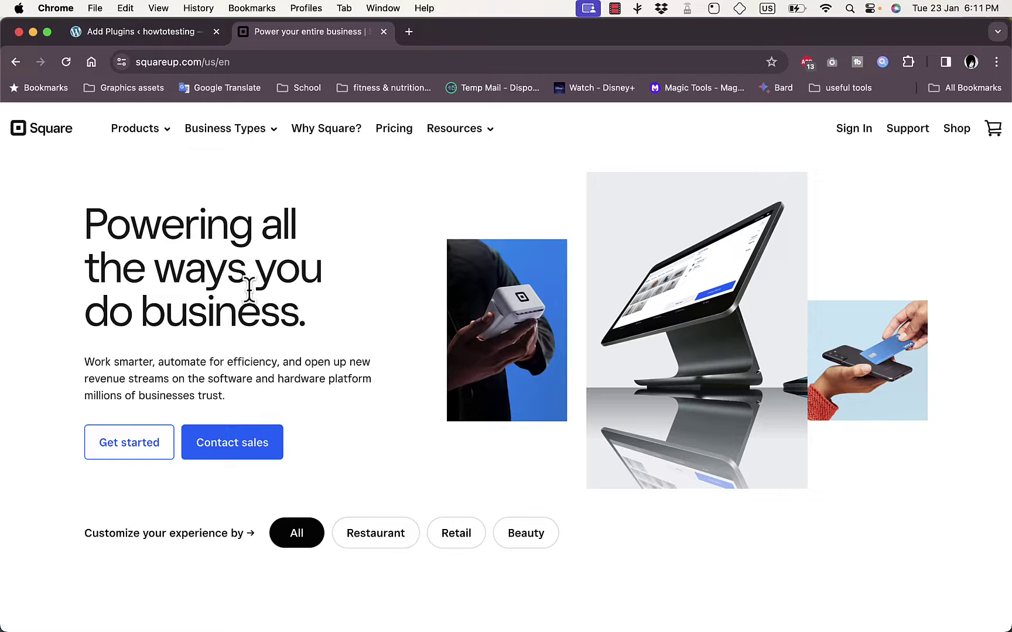
{"action": "scroll", "coordinate": [338, 294], "scroll_direction": "down", "scroll_amount": 10}
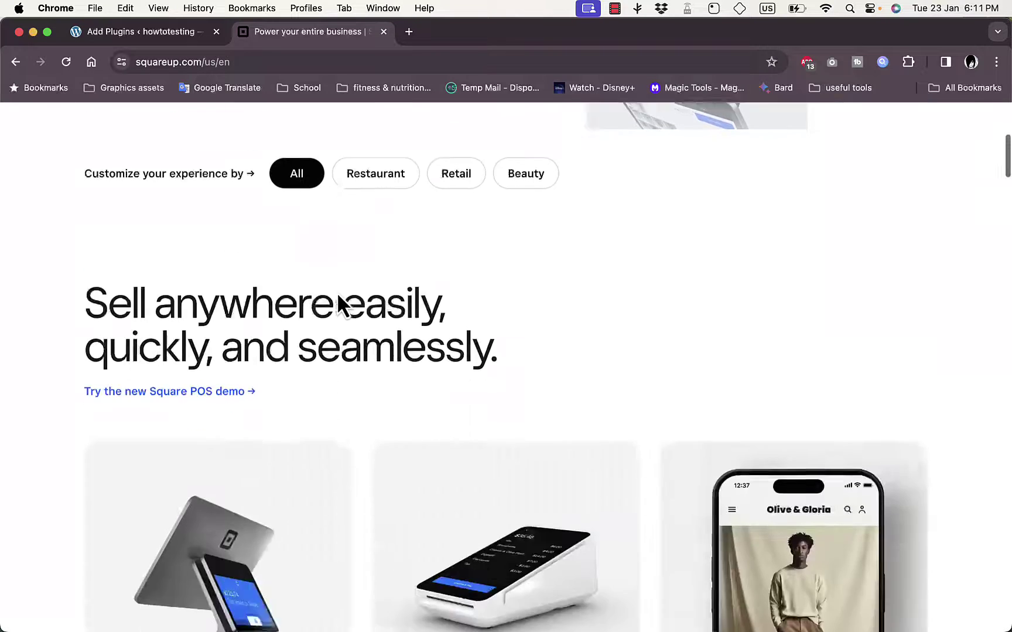
{"action": "scroll", "coordinate": [343, 303], "scroll_direction": "up", "scroll_amount": 3}
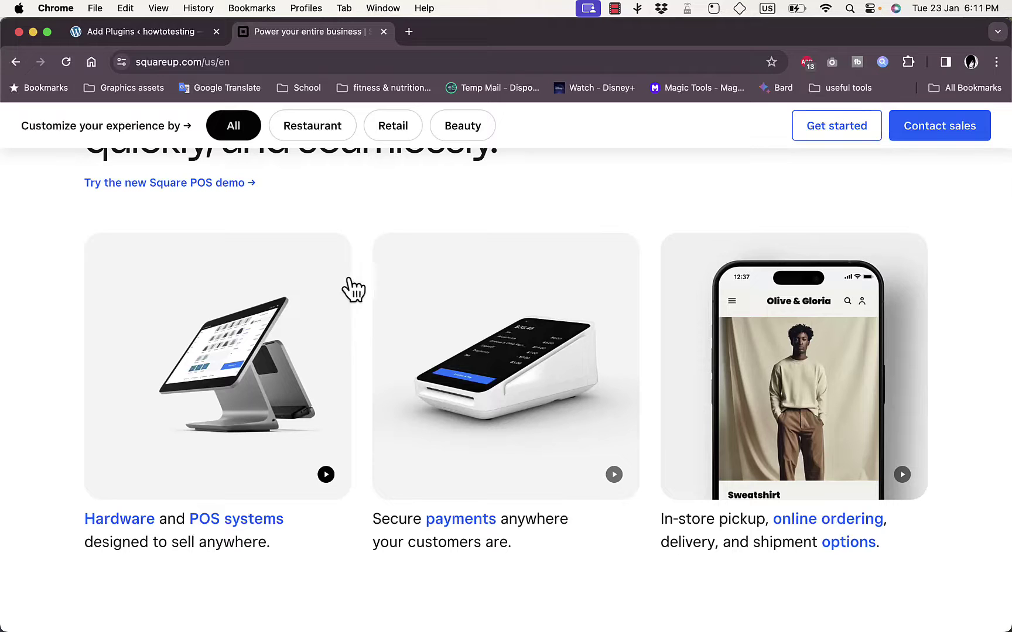
{"action": "scroll", "coordinate": [360, 363], "scroll_direction": "down", "scroll_amount": 2}
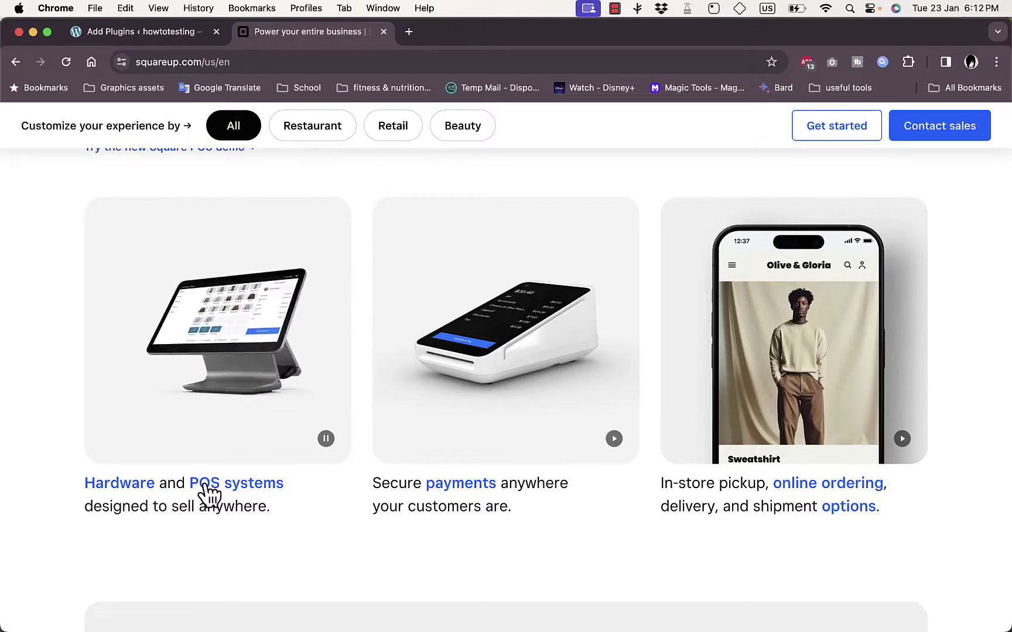
{"action": "scroll", "coordinate": [328, 518], "scroll_direction": "down", "scroll_amount": 20}
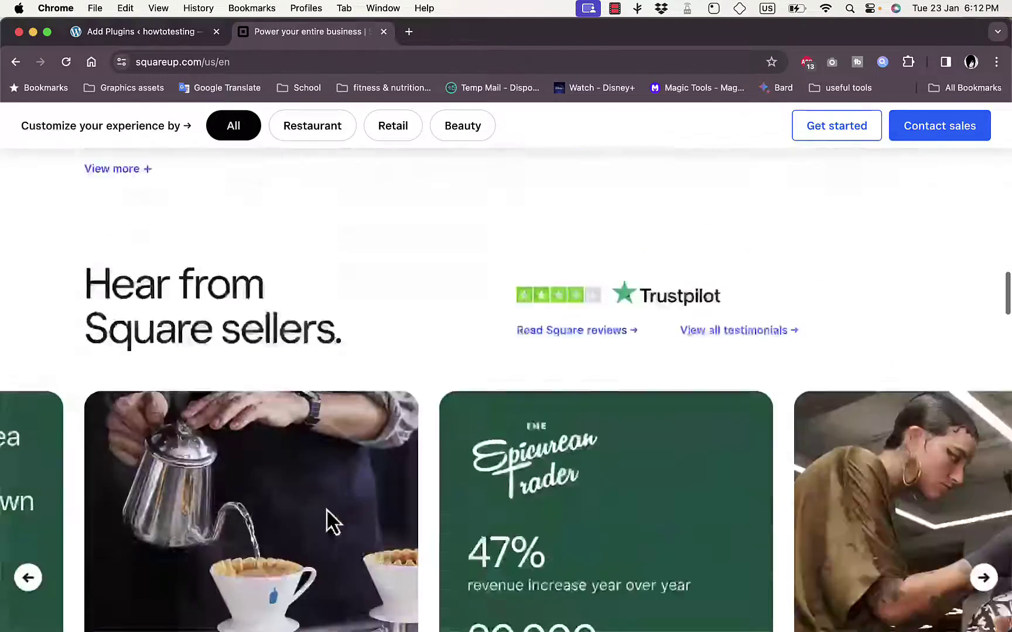
{"action": "scroll", "coordinate": [332, 522], "scroll_direction": "down", "scroll_amount": 10}
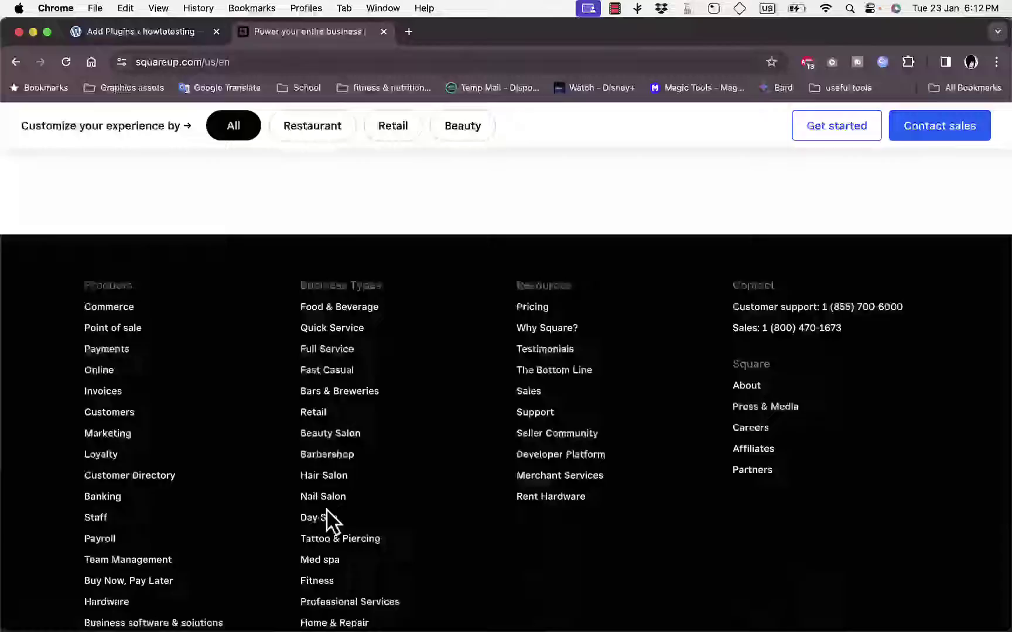
{"action": "scroll", "coordinate": [326, 520], "scroll_direction": "up", "scroll_amount": 20}
{"action": "scroll", "coordinate": [326, 509], "scroll_direction": "up", "scroll_amount": 15}
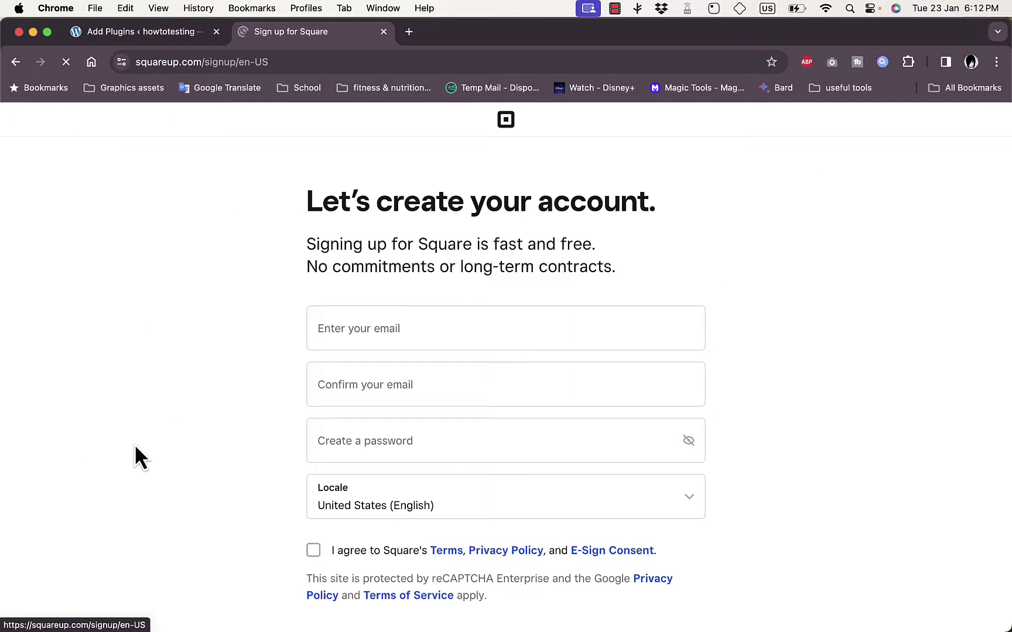
Enter the account email, confirm it, and set a password on Square's sign-up form
{"action": "left_click", "coordinate": [510, 318]}
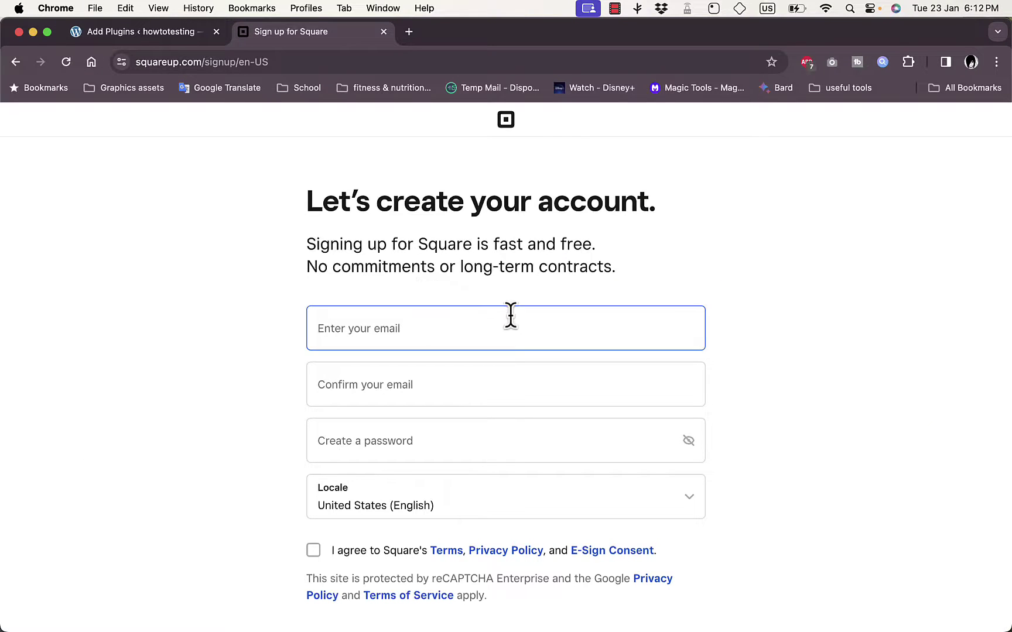
{"action": "left_click", "coordinate": [496, 379]}
{"action": "left_click", "coordinate": [493, 429]}
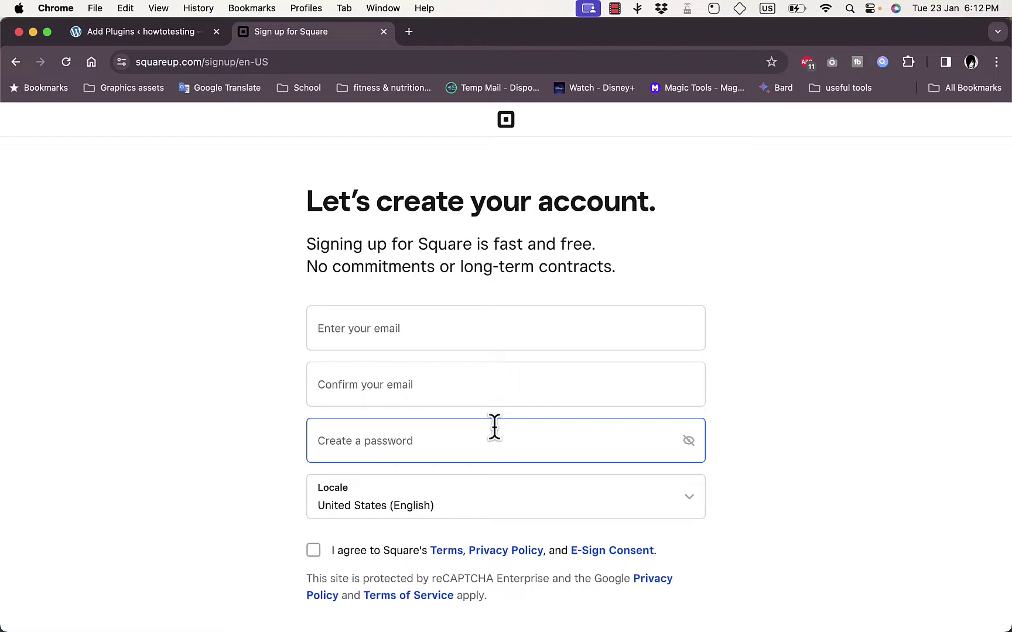
{"action": "scroll", "coordinate": [493, 430], "scroll_direction": "down", "scroll_amount": 3}
{"action": "scroll", "coordinate": [492, 429], "scroll_direction": "down", "scroll_amount": 2}
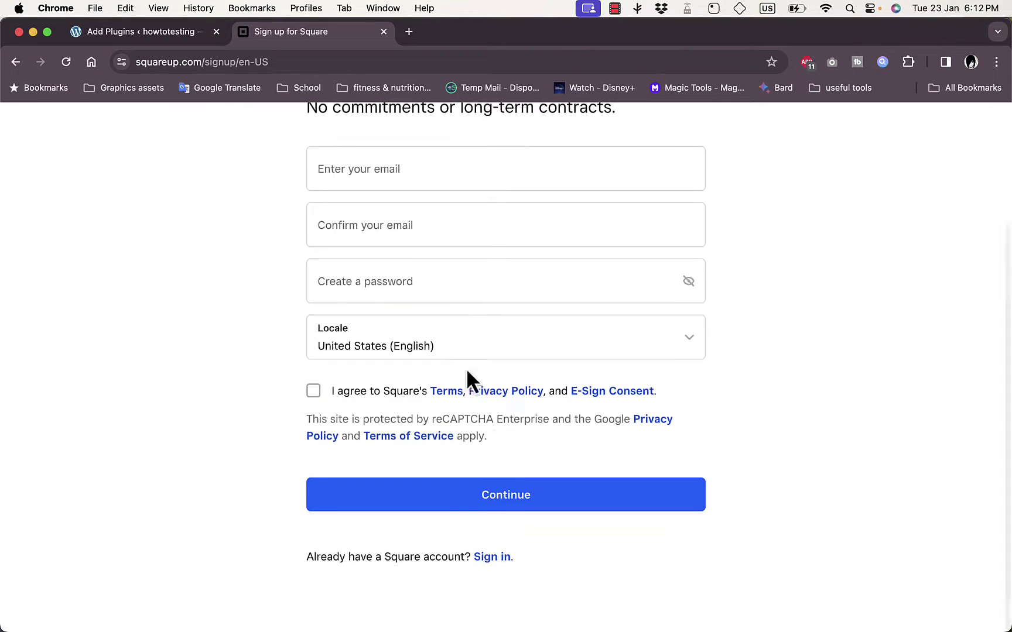
{"action": "scroll", "coordinate": [420, 448], "scroll_direction": "up", "scroll_amount": 5}
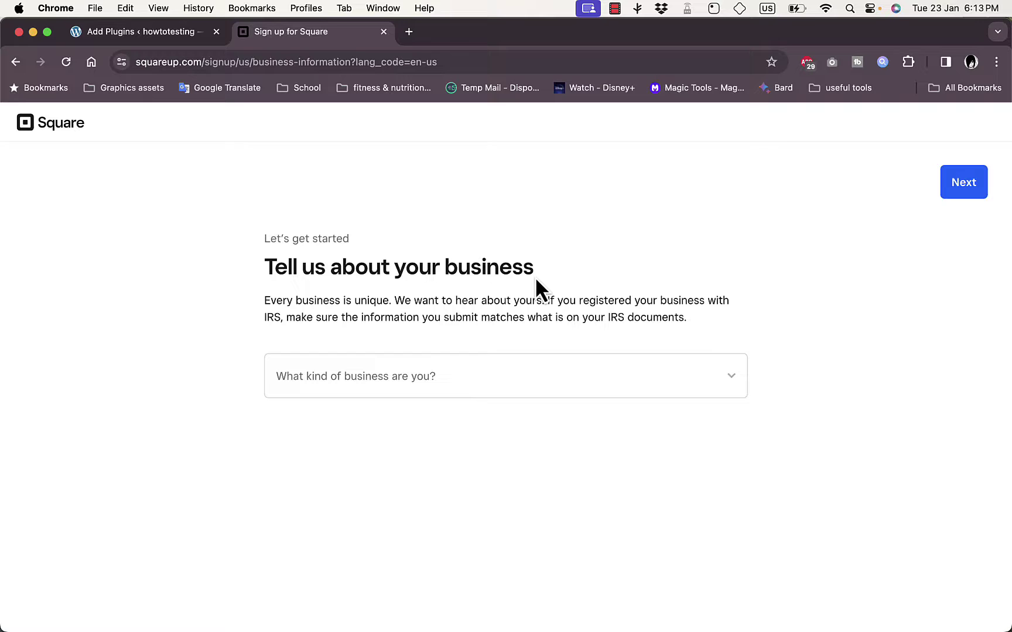
Set the business type to Private Company and the business name to howtosimple
{"action": "left_click", "coordinate": [488, 389]}
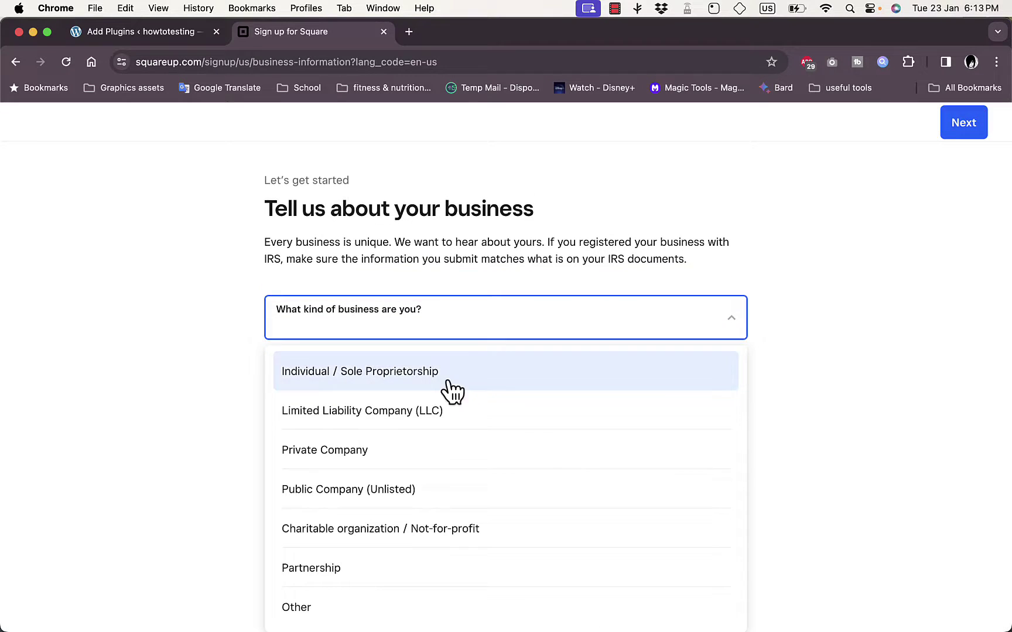
{"action": "left_click", "coordinate": [392, 452]}
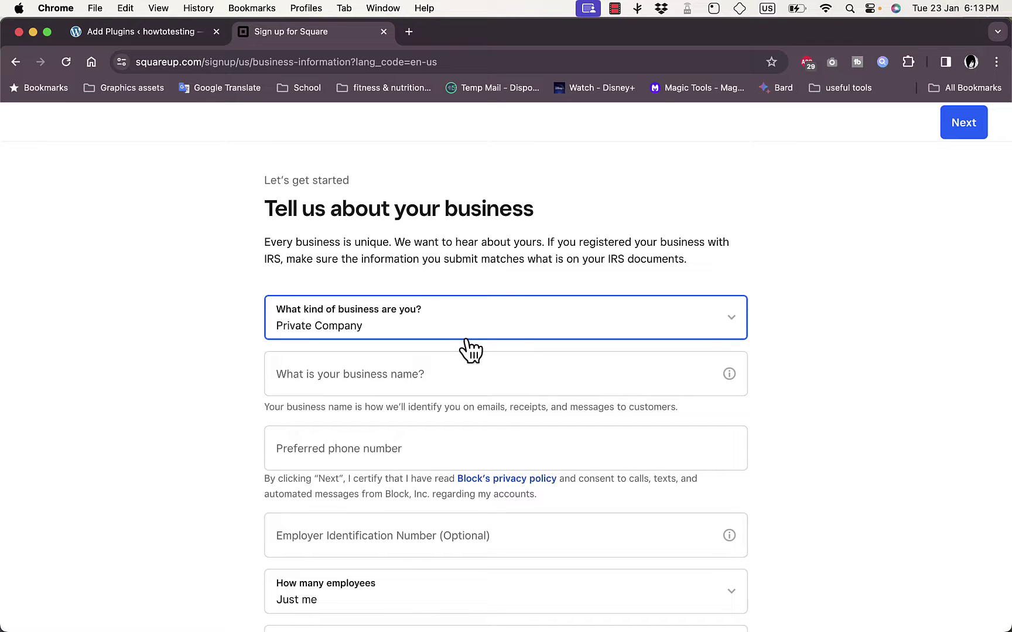
{"action": "left_click", "coordinate": [446, 375]}
{"action": "type", "text": "h"}
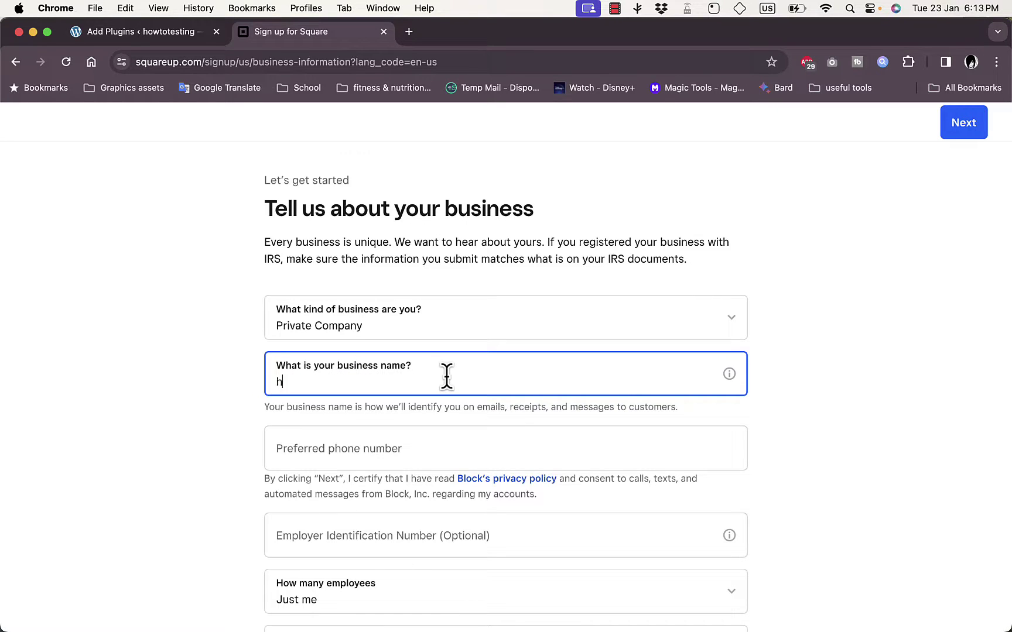
{"action": "type", "text": "owtosimple"}
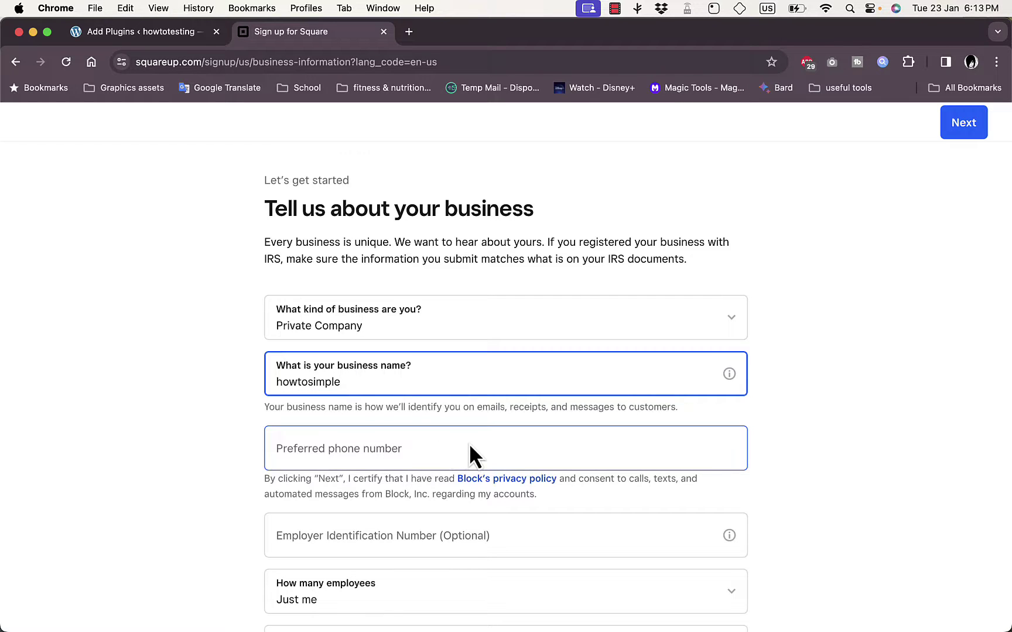
Move past the phone number and choose $0 – $10,000 as estimated annual revenue
{"action": "left_click", "coordinate": [626, 447]}
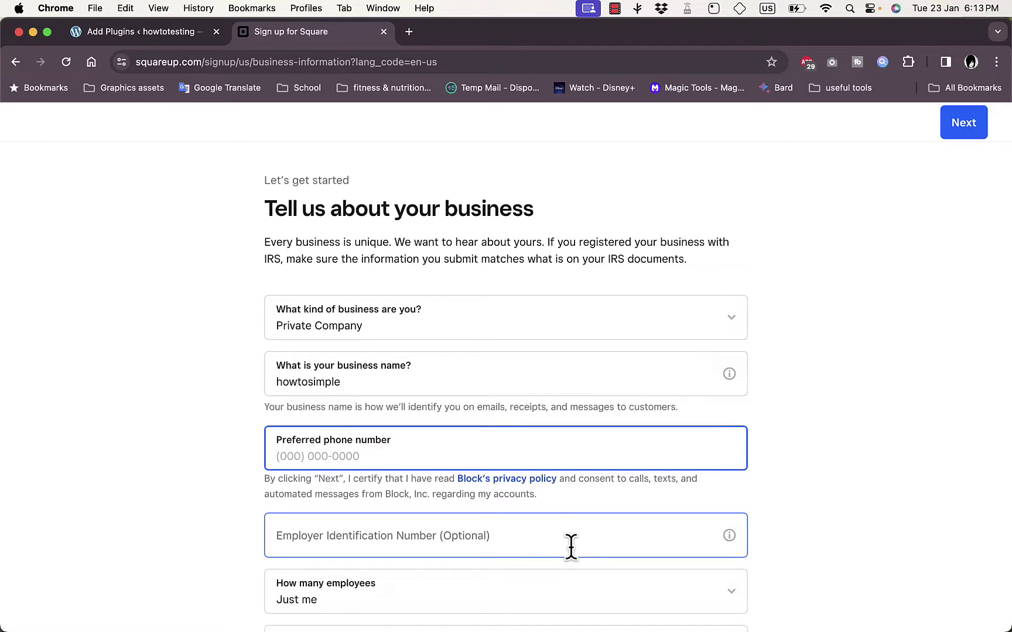
{"action": "scroll", "coordinate": [565, 605], "scroll_direction": "down", "scroll_amount": 5}
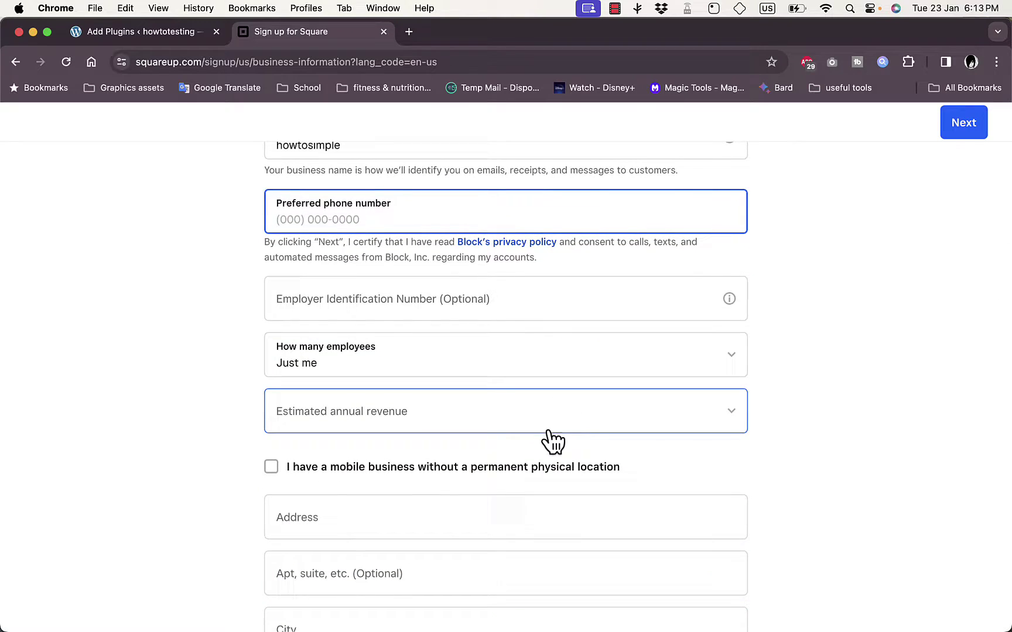
{"action": "left_click", "coordinate": [597, 421]}
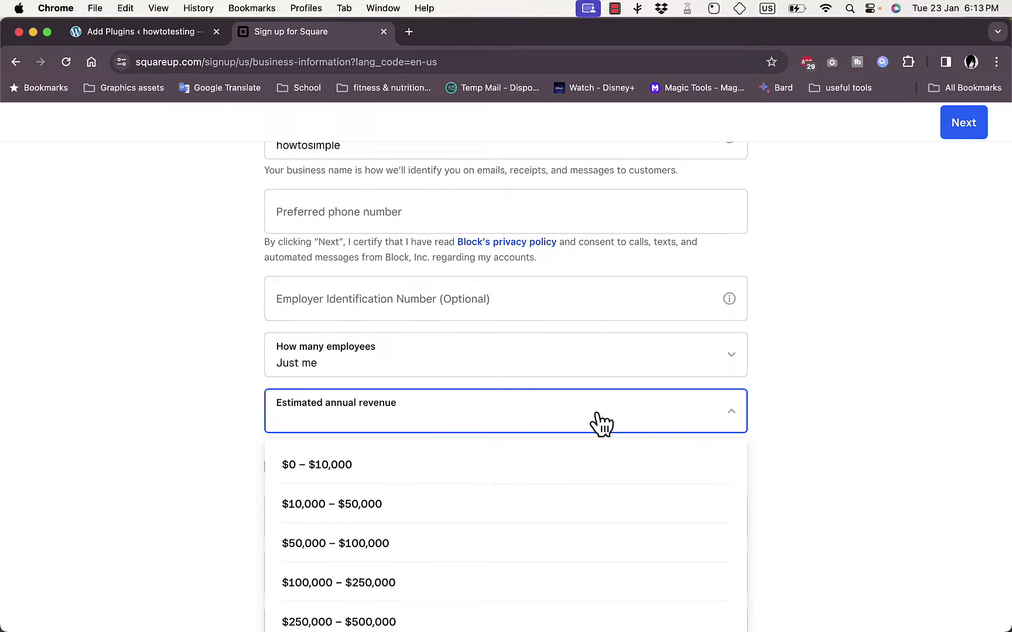
{"action": "left_click", "coordinate": [446, 468]}
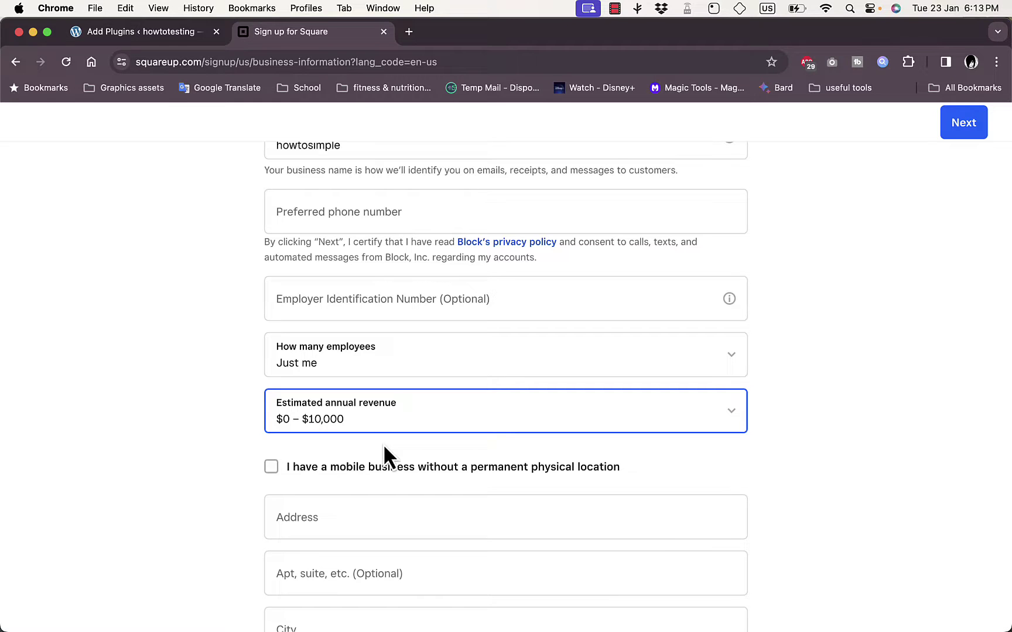
{"action": "scroll", "coordinate": [409, 444], "scroll_direction": "down", "scroll_amount": 1}
{"action": "scroll", "coordinate": [414, 442], "scroll_direction": "down", "scroll_amount": 3}
{"action": "scroll", "coordinate": [413, 440], "scroll_direction": "up", "scroll_amount": 5}
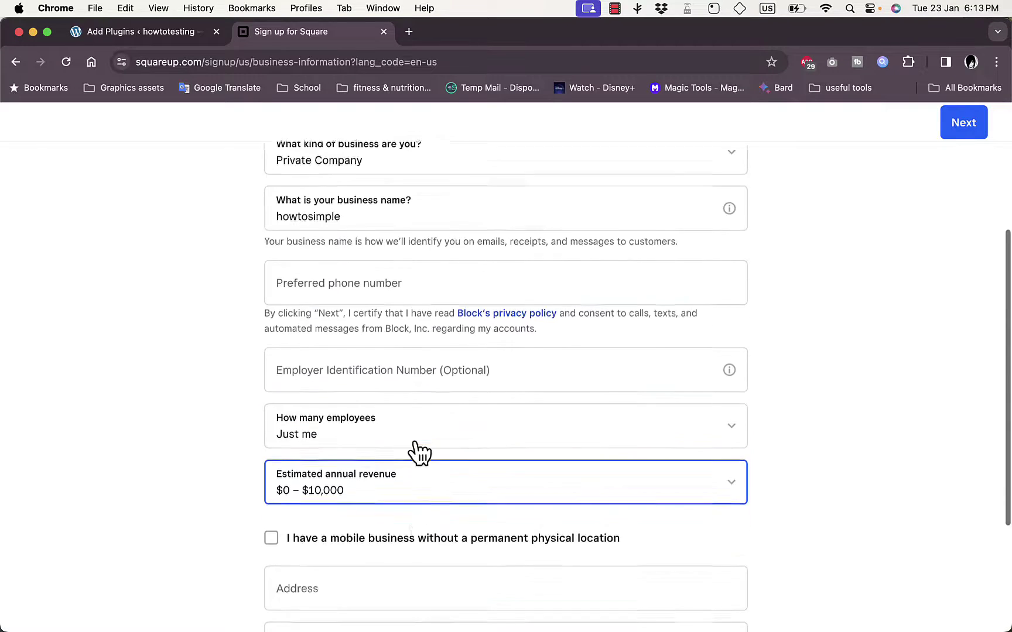
{"action": "scroll", "coordinate": [438, 343], "scroll_direction": "up", "scroll_amount": 3}
{"action": "scroll", "coordinate": [438, 346], "scroll_direction": "down", "scroll_amount": 2}
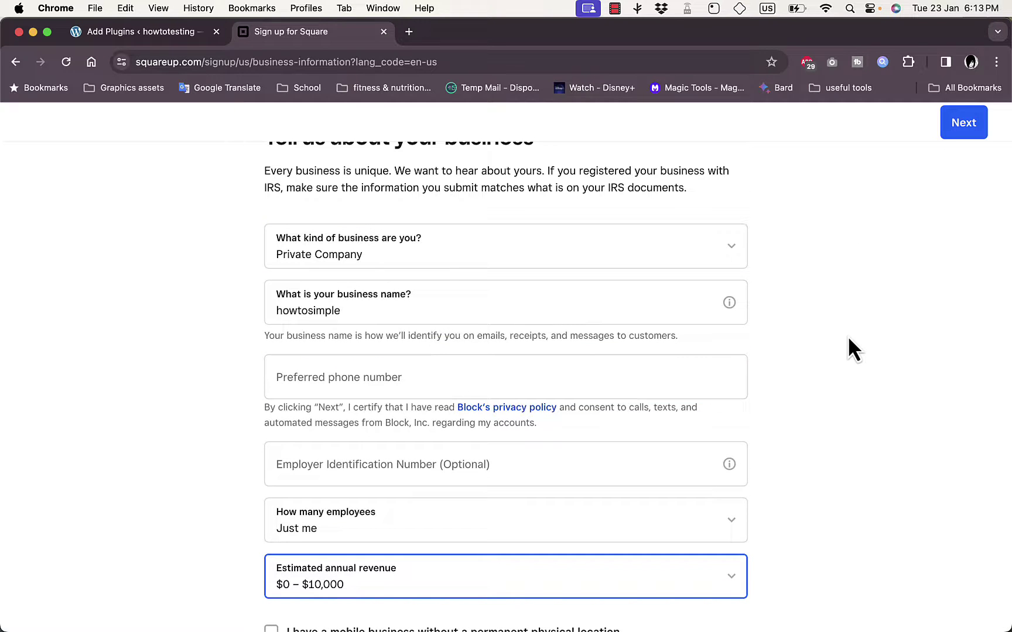
{"action": "scroll", "coordinate": [848, 349], "scroll_direction": "up", "scroll_amount": 4}
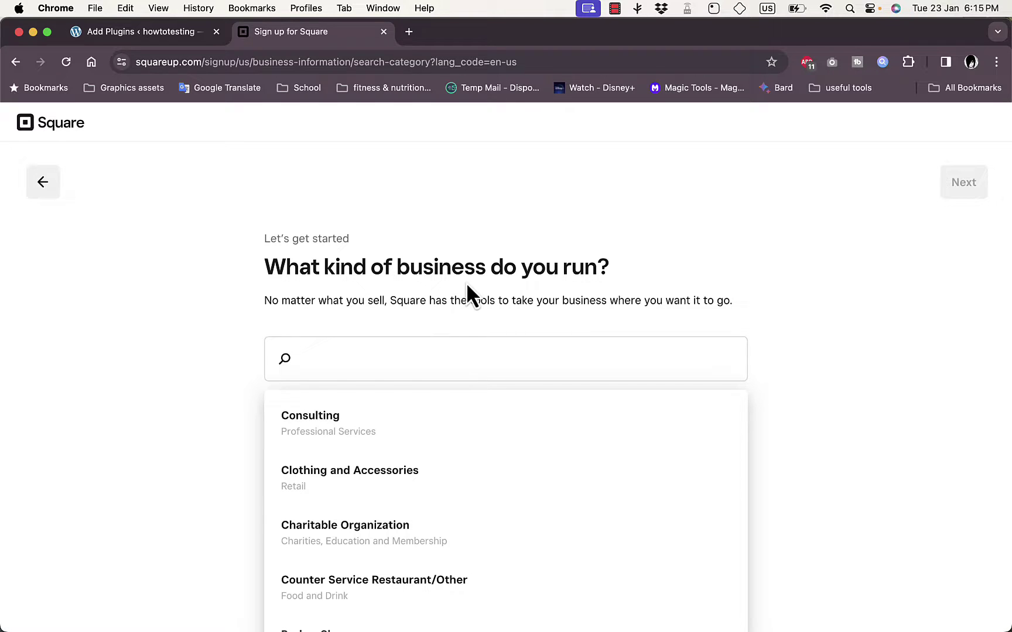
Choose Clothing and Accessories as the business type and continue
{"action": "scroll", "coordinate": [512, 472], "scroll_direction": "down", "scroll_amount": 1}
{"action": "scroll", "coordinate": [507, 474], "scroll_direction": "down", "scroll_amount": 1}
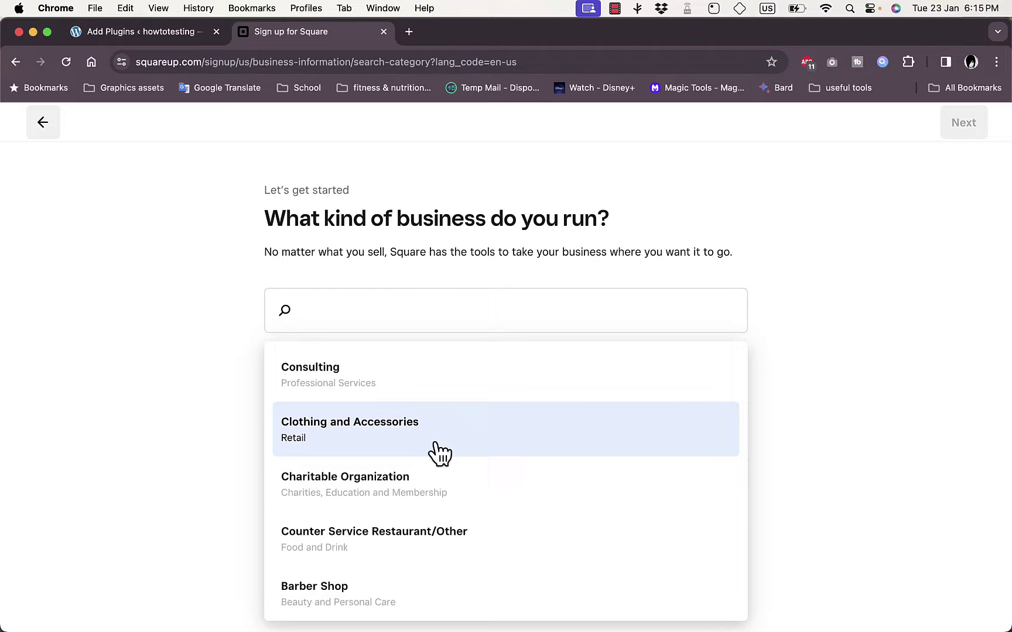
{"action": "left_click", "coordinate": [428, 451]}
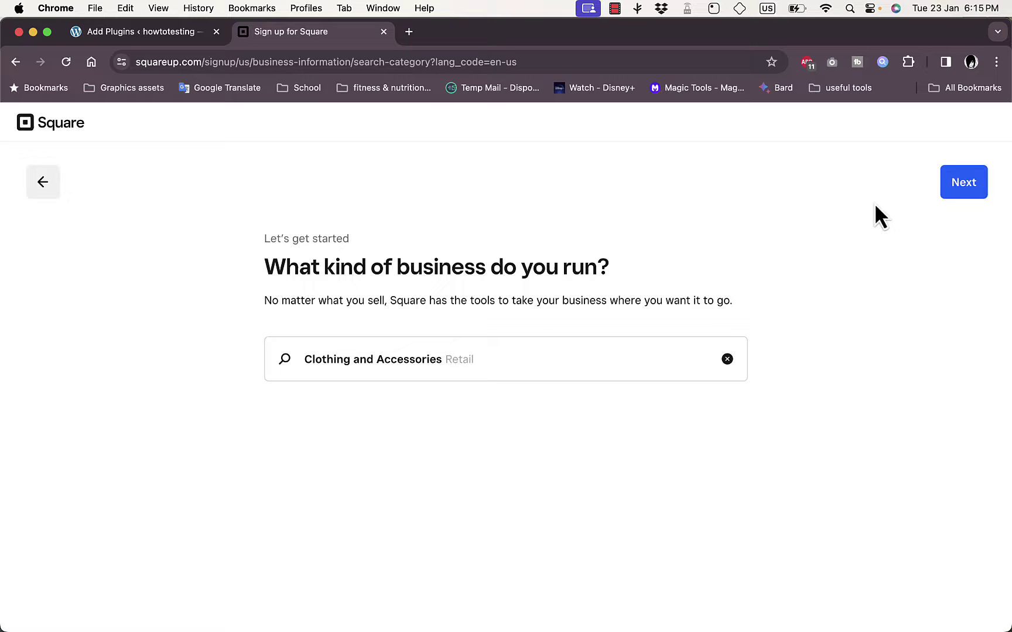
{"action": "left_click", "coordinate": [948, 182]}
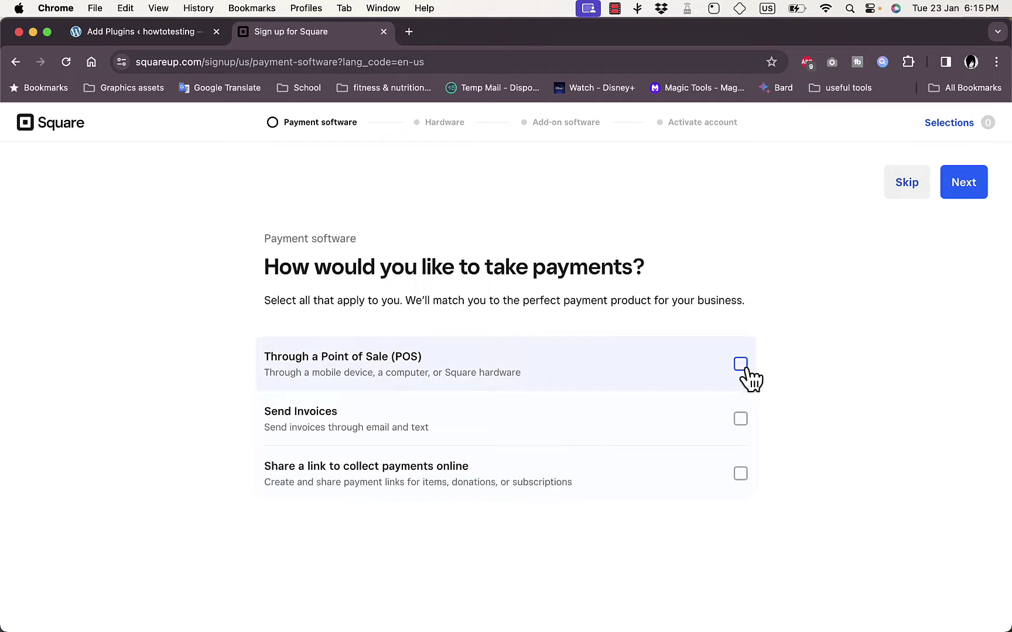
Continue past the payments question and skip the recommended payment software
{"action": "left_click", "coordinate": [907, 185]}
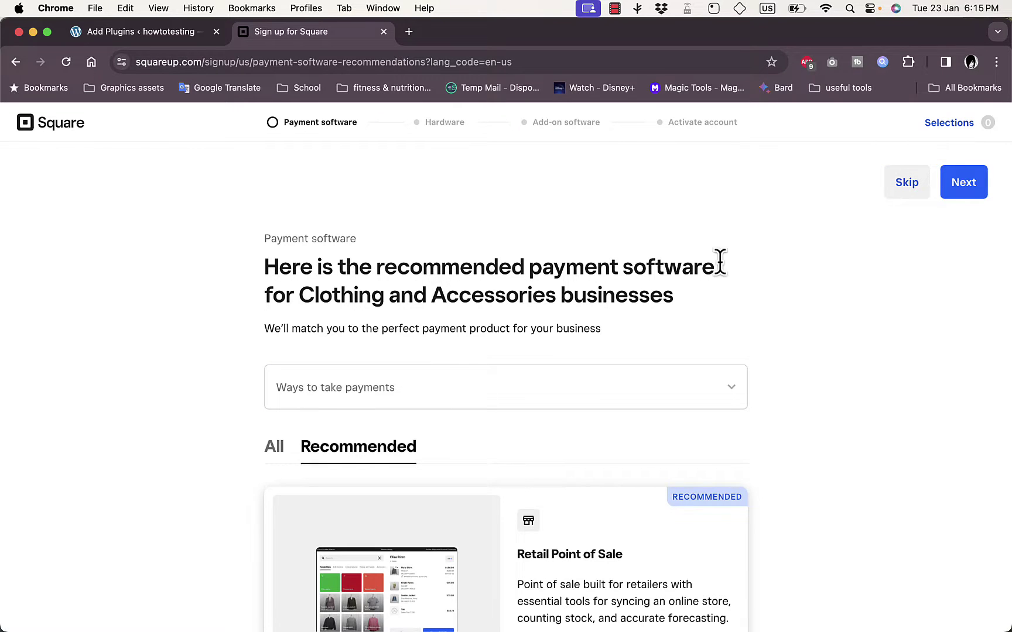
{"action": "scroll", "coordinate": [761, 269], "scroll_direction": "down", "scroll_amount": 10}
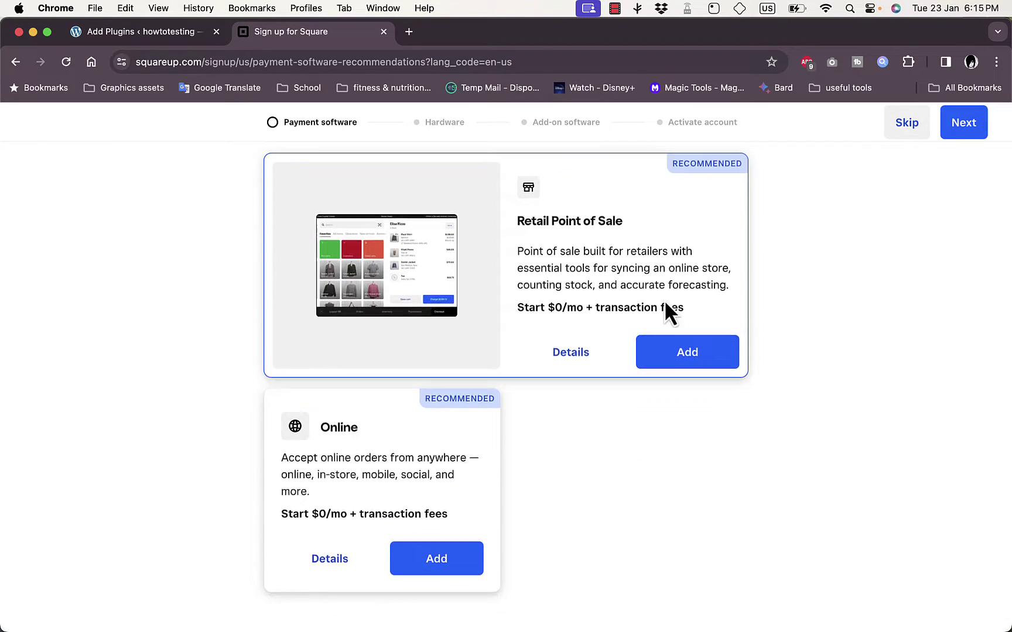
{"action": "scroll", "coordinate": [605, 374], "scroll_direction": "up", "scroll_amount": 6}
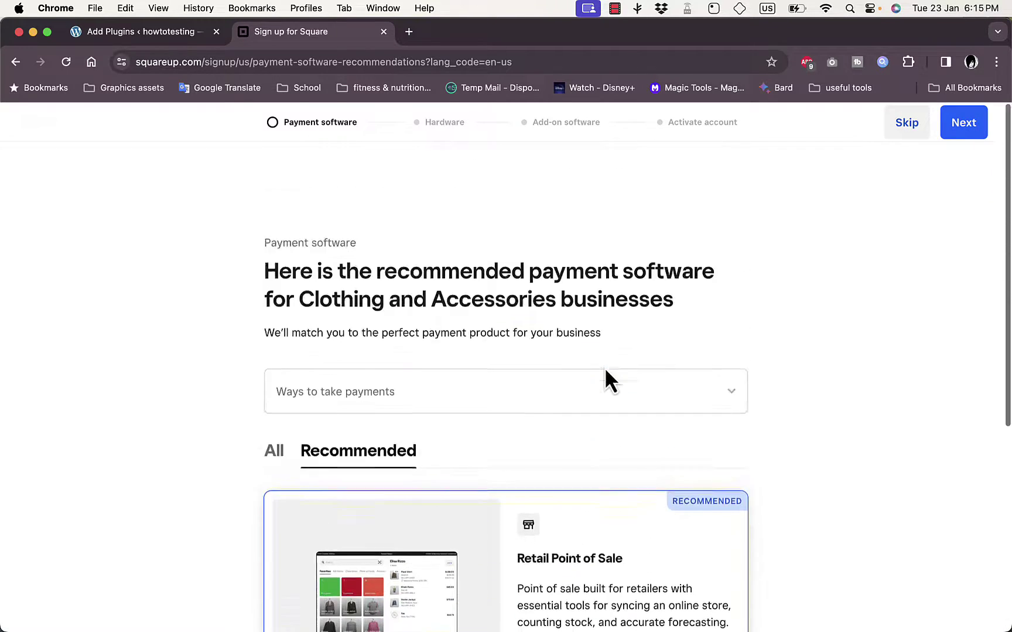
{"action": "left_click", "coordinate": [907, 182]}
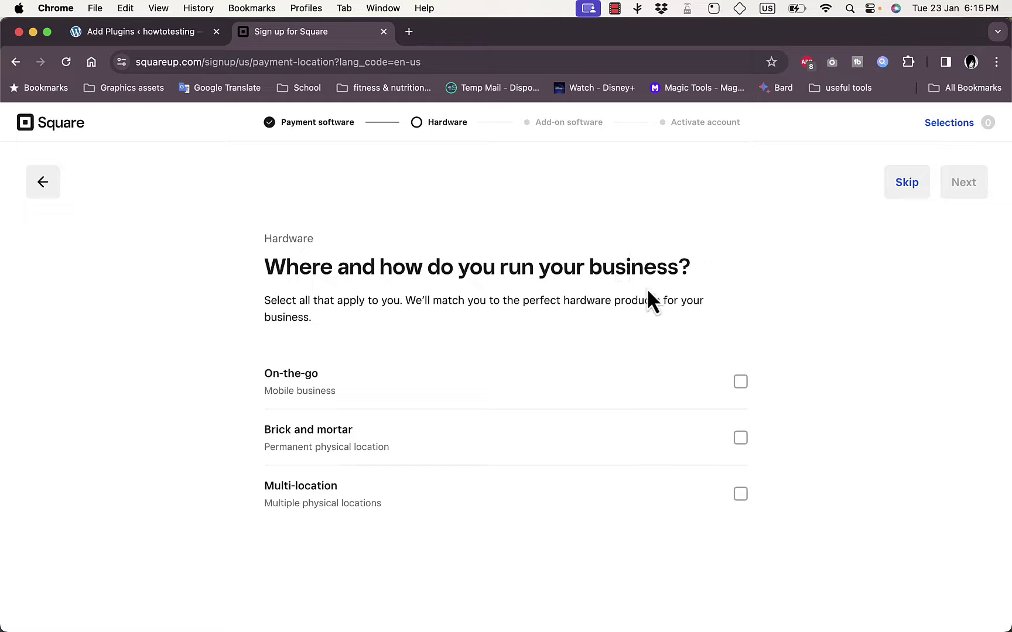
Mark the business as On-the-go and skip the hardware recommendations
{"action": "left_click", "coordinate": [740, 384]}
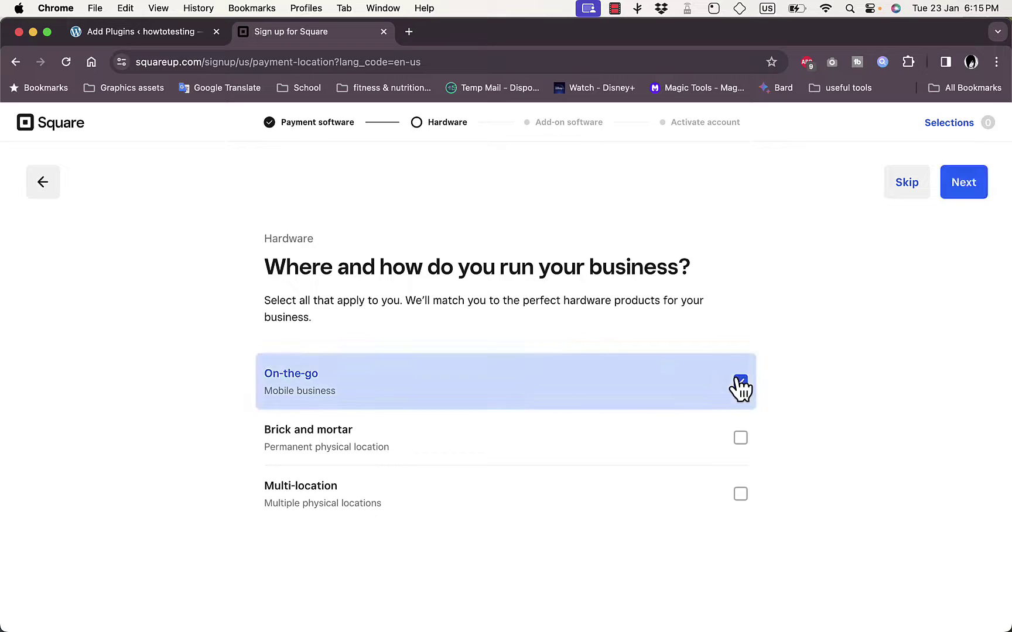
{"action": "left_click", "coordinate": [908, 186]}
{"action": "left_click", "coordinate": [907, 183]}
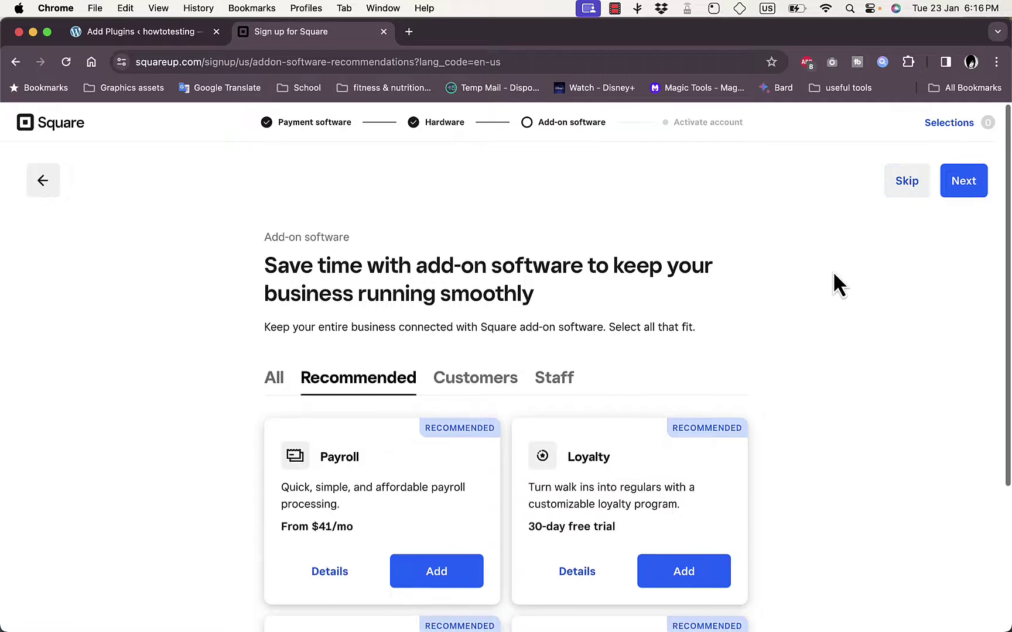
Skip the add-on software suggestions and postpone phone verification until next time
{"action": "scroll", "coordinate": [833, 282], "scroll_direction": "down", "scroll_amount": 2}
{"action": "scroll", "coordinate": [832, 271], "scroll_direction": "up", "scroll_amount": 2}
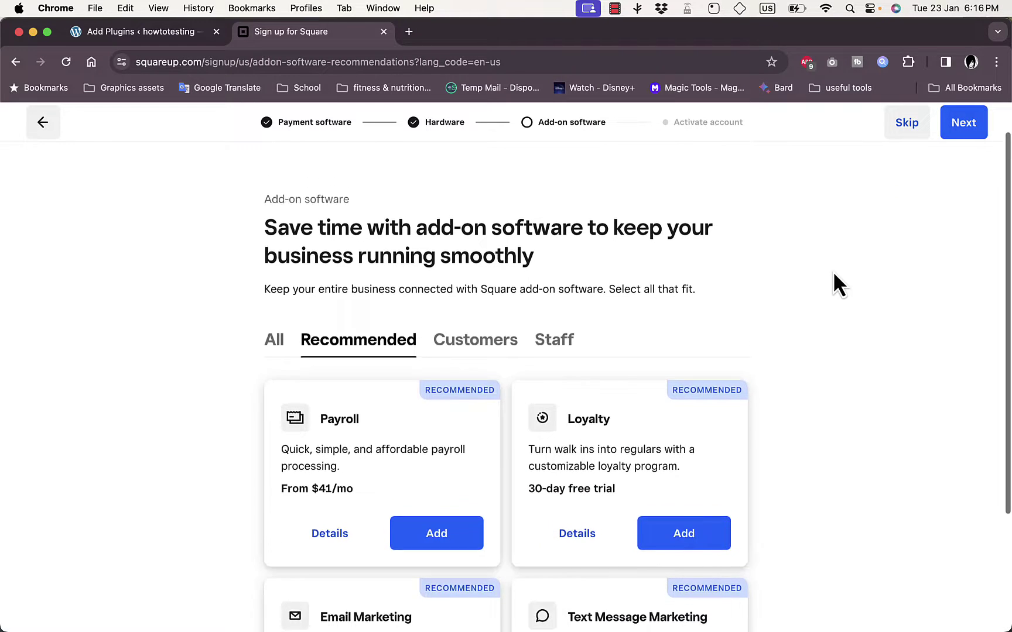
{"action": "scroll", "coordinate": [802, 282], "scroll_direction": "down", "scroll_amount": 4}
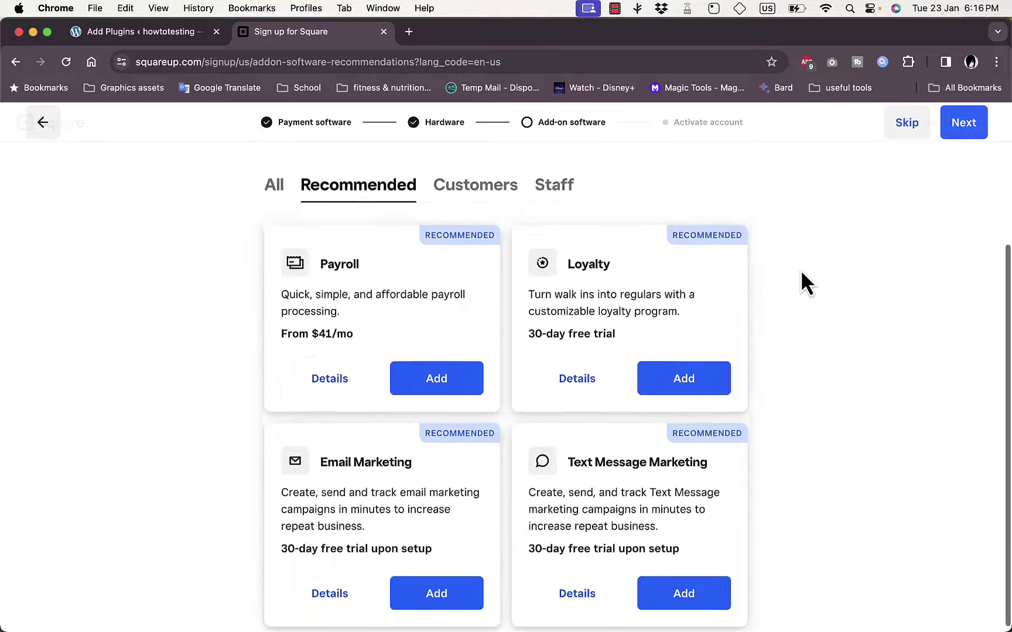
{"action": "scroll", "coordinate": [801, 282], "scroll_direction": "up", "scroll_amount": 4}
{"action": "left_click", "coordinate": [906, 183]}
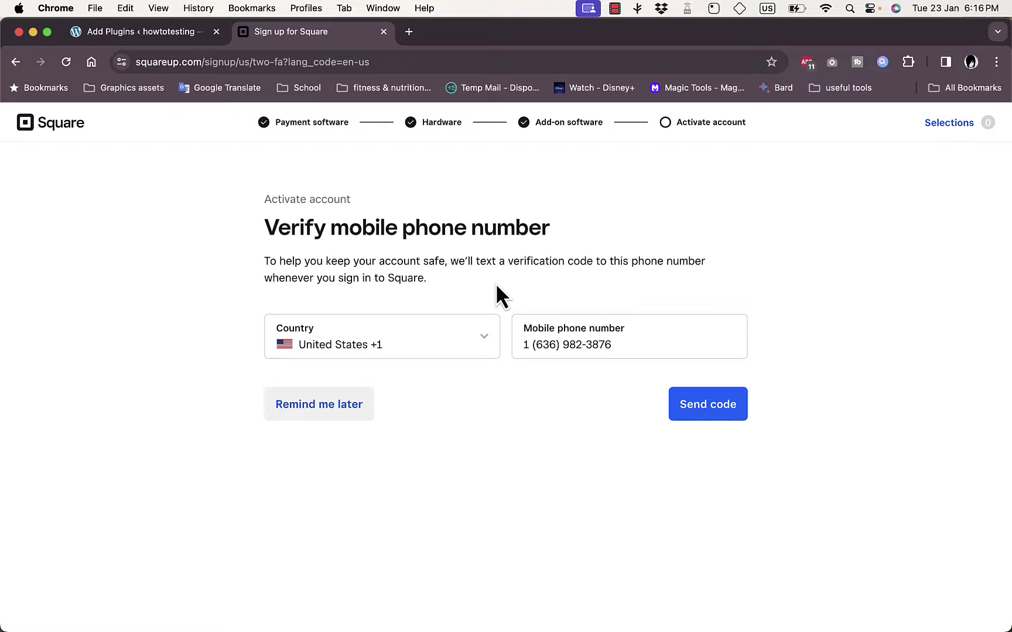
{"action": "left_click", "coordinate": [326, 400]}
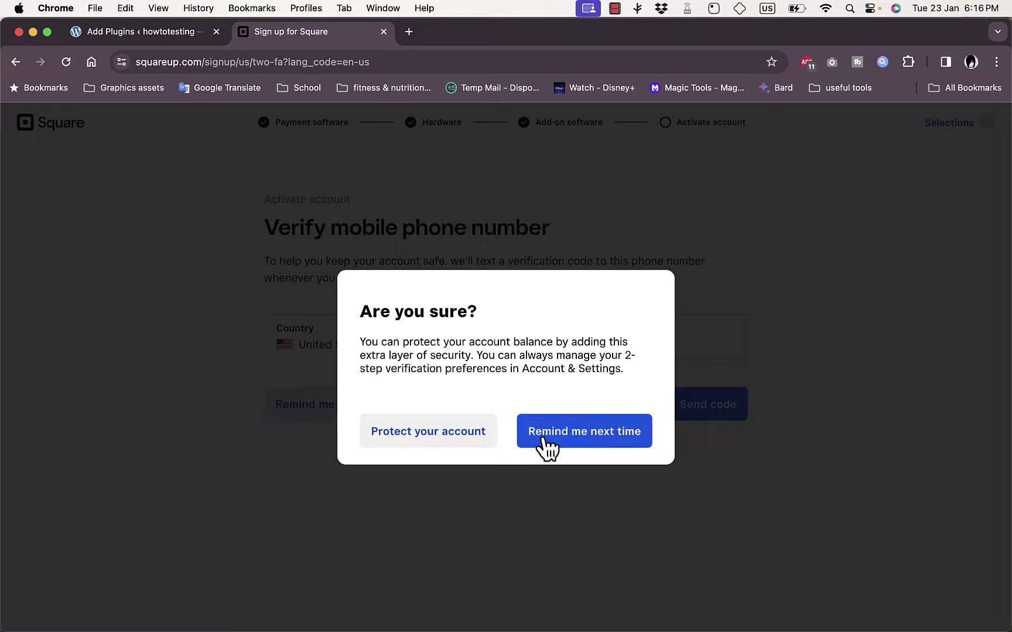
{"action": "left_click", "coordinate": [581, 438]}
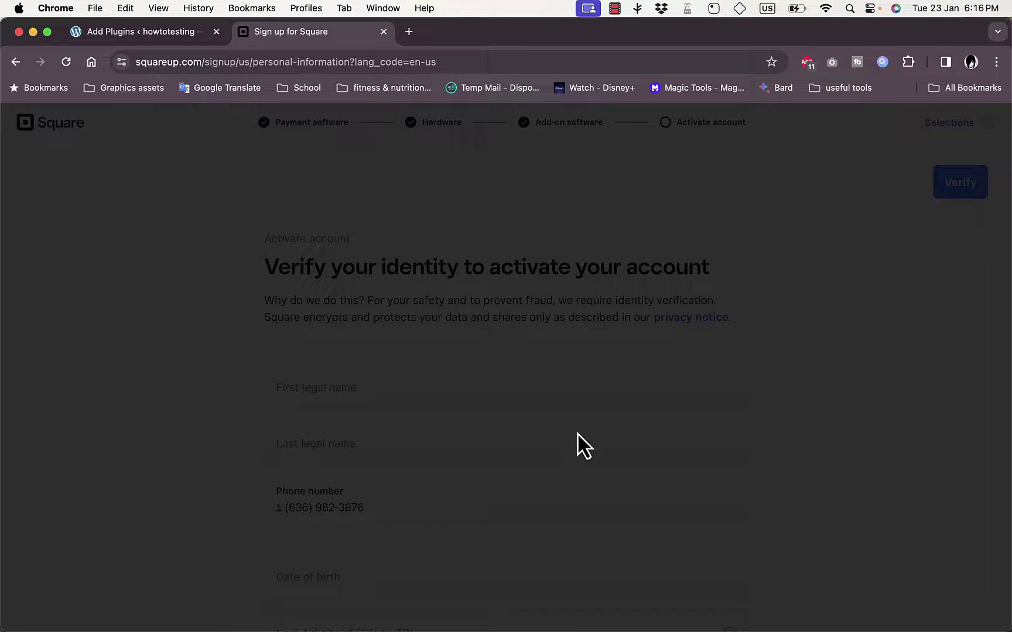
Fill in legal name, date of birth, SSN digits and address, then submit for verification
{"action": "left_click", "coordinate": [527, 389]}
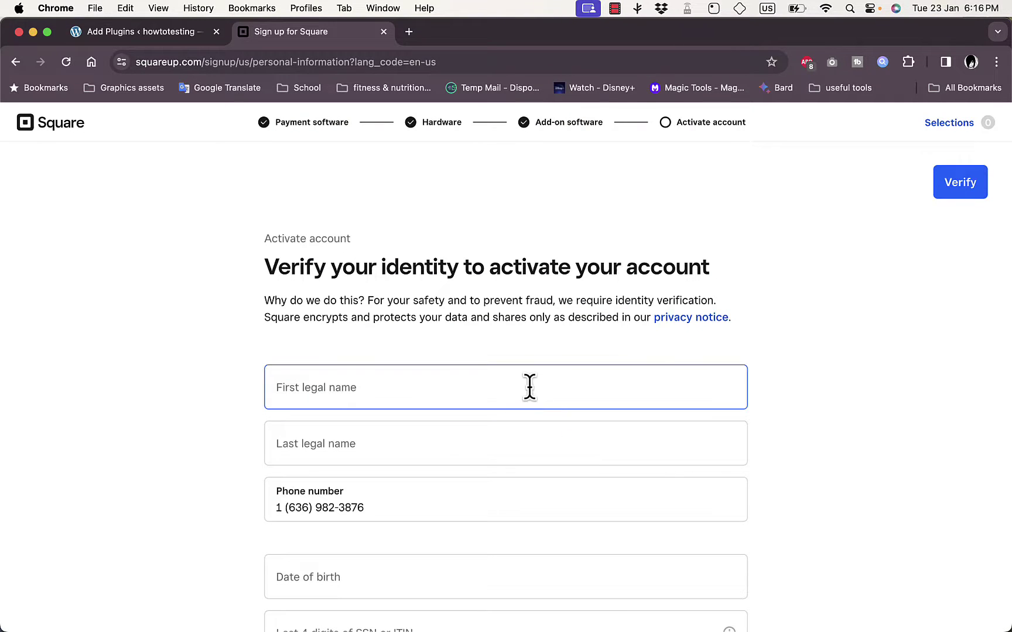
{"action": "scroll", "coordinate": [524, 400], "scroll_direction": "down", "scroll_amount": 5}
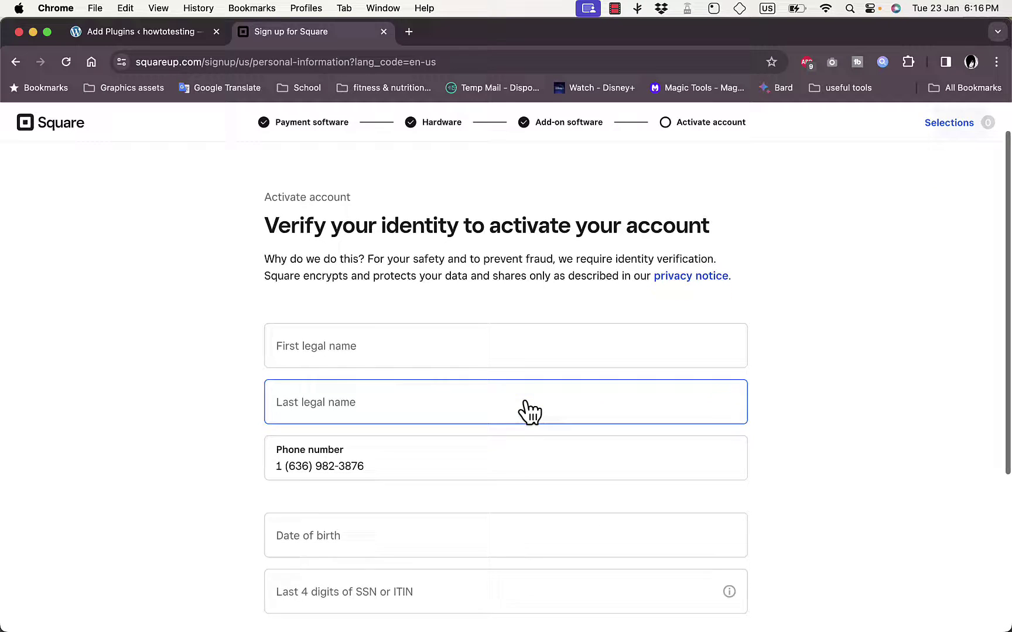
{"action": "scroll", "coordinate": [524, 400], "scroll_direction": "up", "scroll_amount": 5}
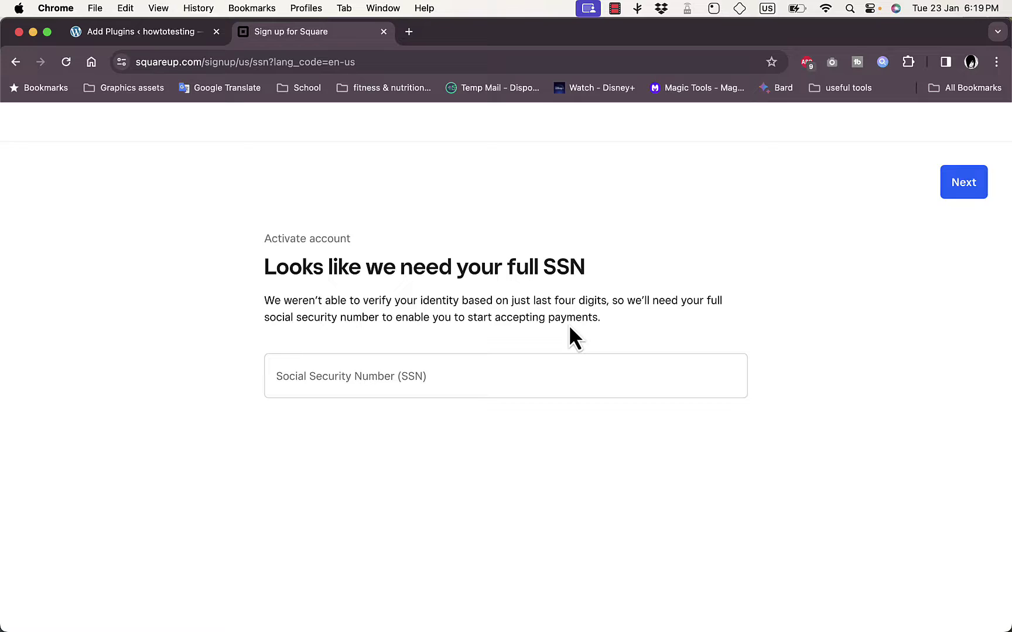
Leave the full SSN field empty and return to the WordPress Add Plugins tab
{"action": "left_click", "coordinate": [423, 383]}
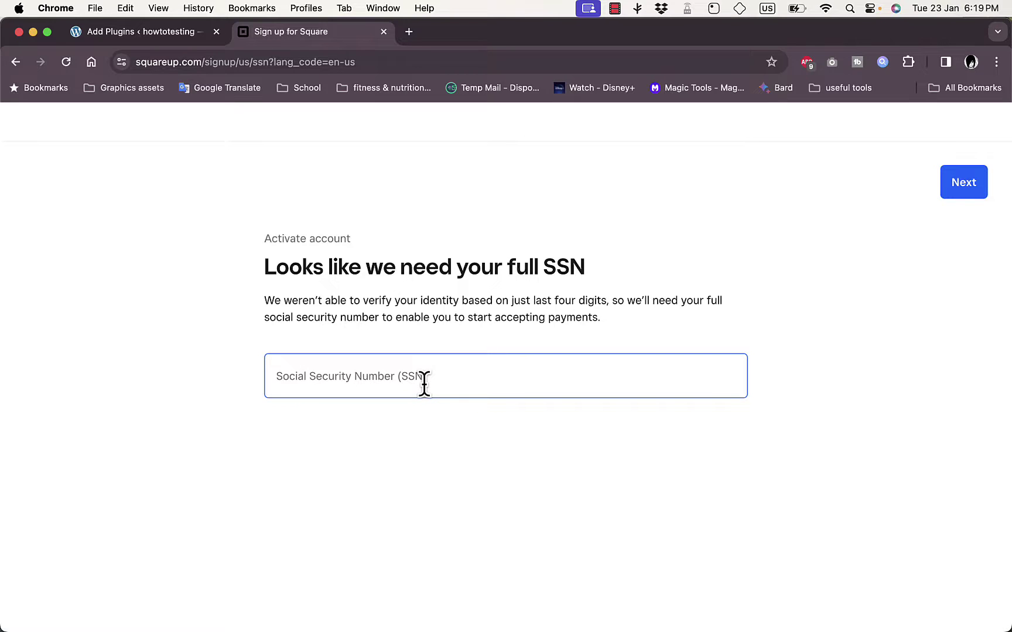
{"action": "left_click", "coordinate": [870, 196]}
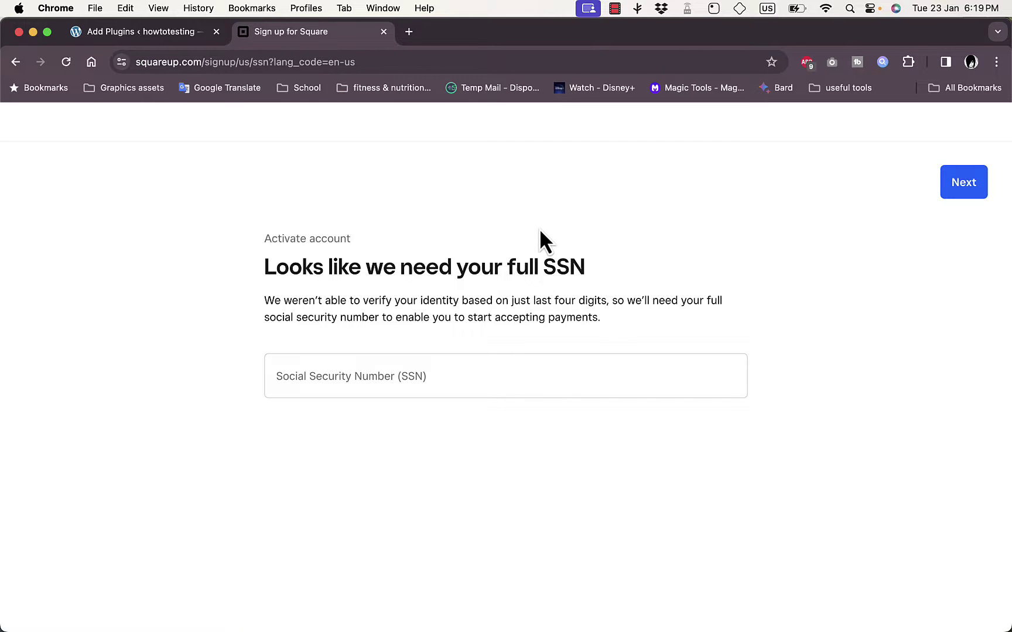
{"action": "left_click", "coordinate": [178, 32]}
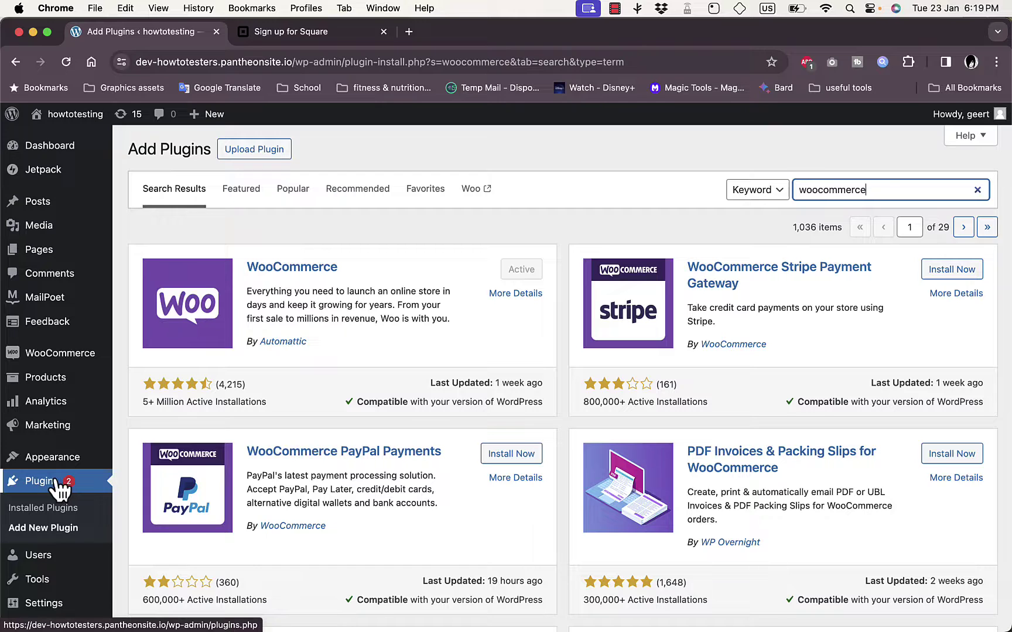
Reload Add Plugins and search the plugin directory for square
{"action": "left_click", "coordinate": [50, 528]}
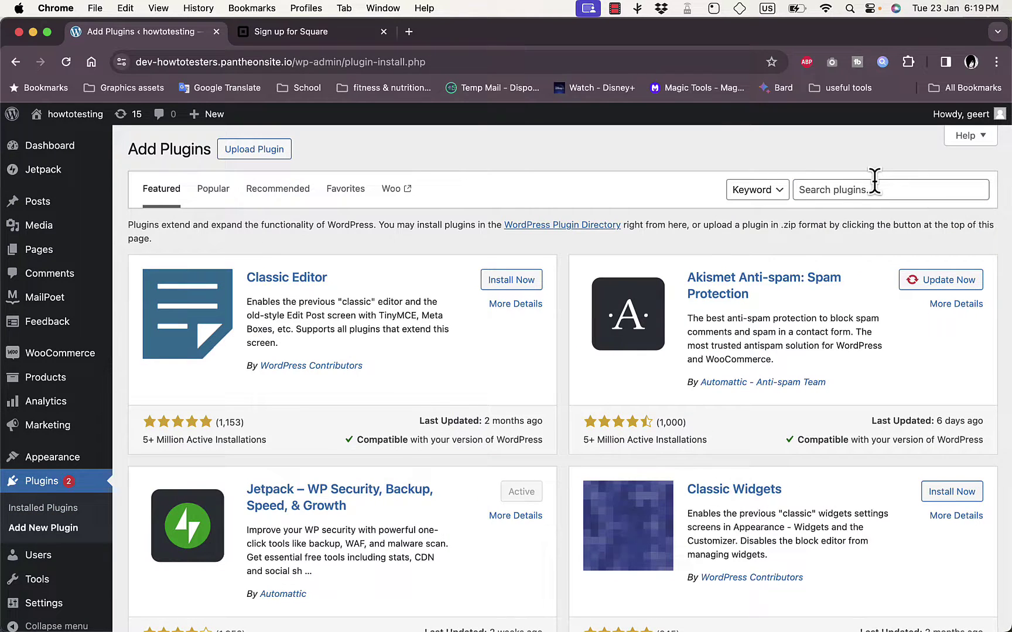
{"action": "left_click", "coordinate": [874, 182]}
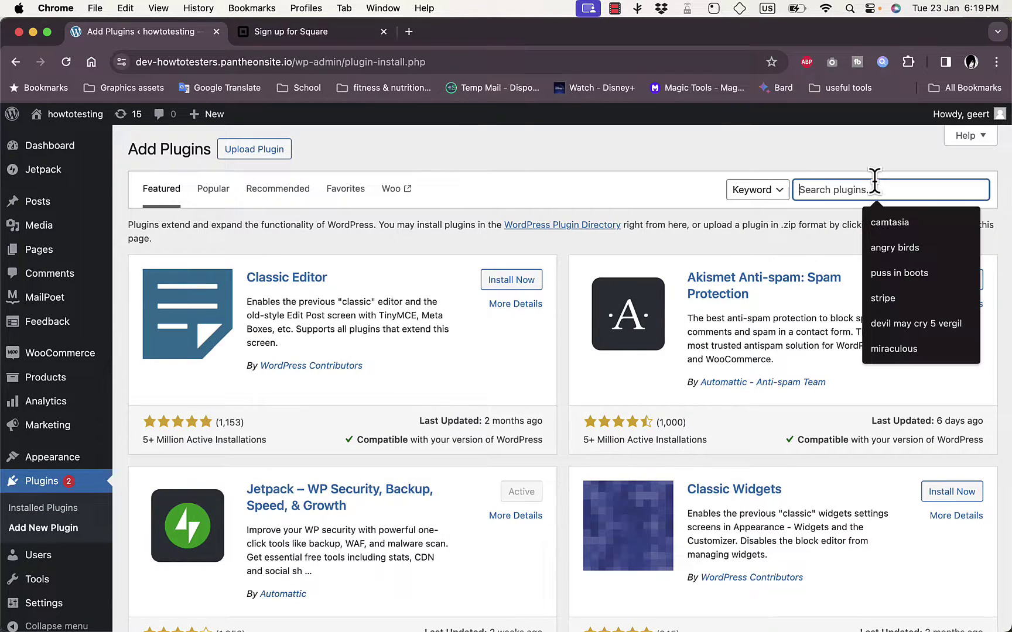
{"action": "type", "text": "squar"}
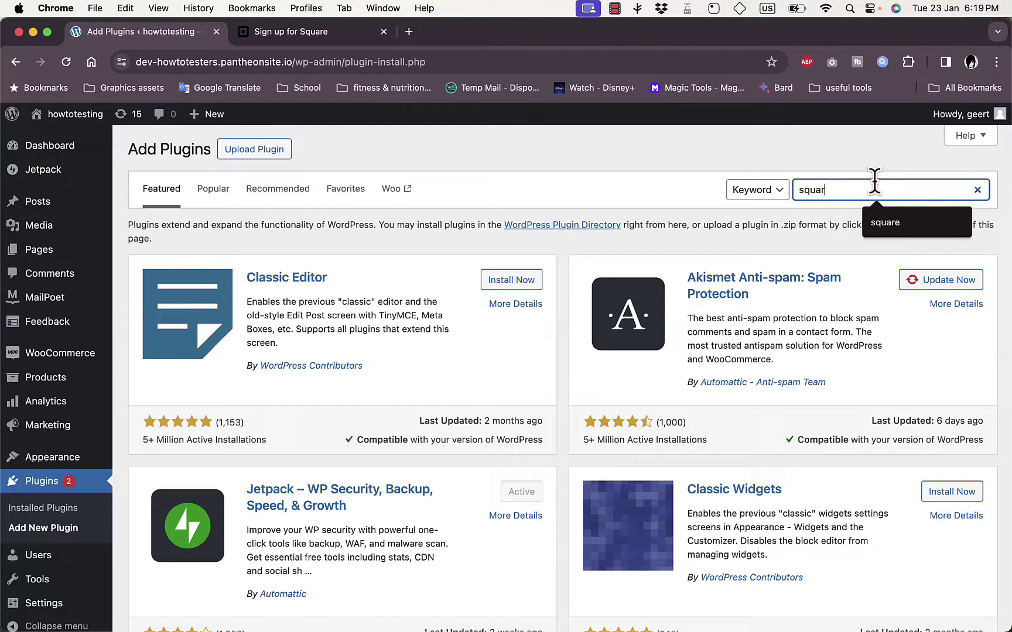
{"action": "type", "text": "e"}
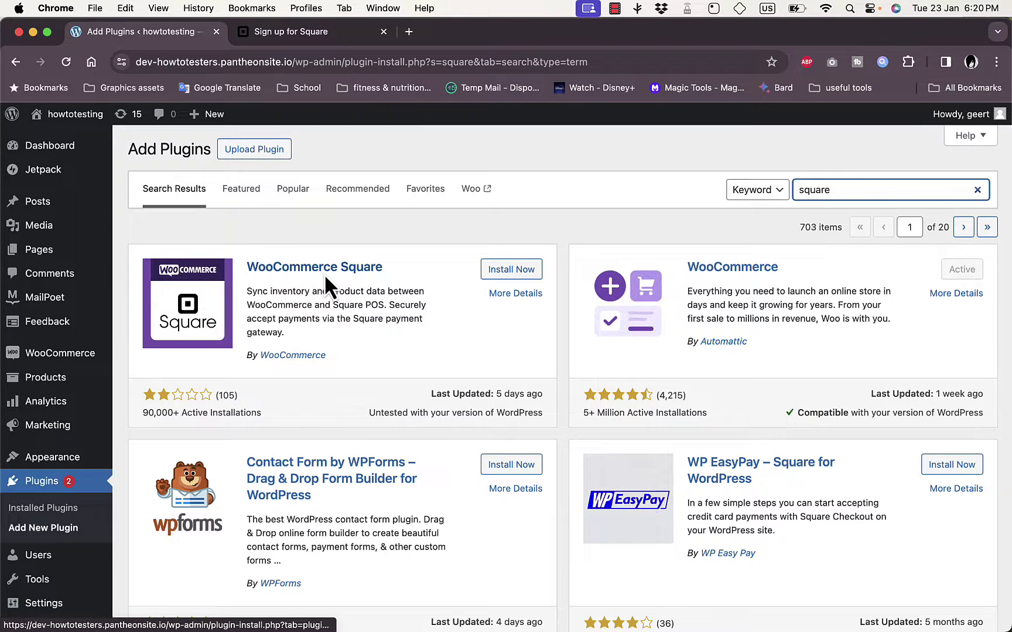
Review the WooCommerce Square plugin's description and installation details, then close the details window
{"action": "left_click", "coordinate": [325, 278]}
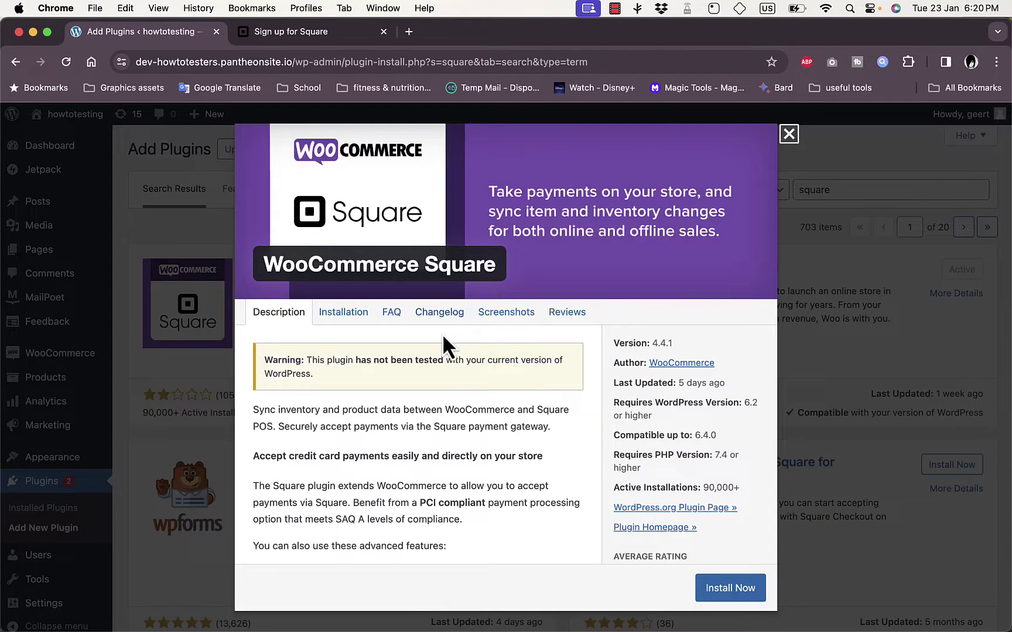
{"action": "scroll", "coordinate": [477, 397], "scroll_direction": "down", "scroll_amount": 5}
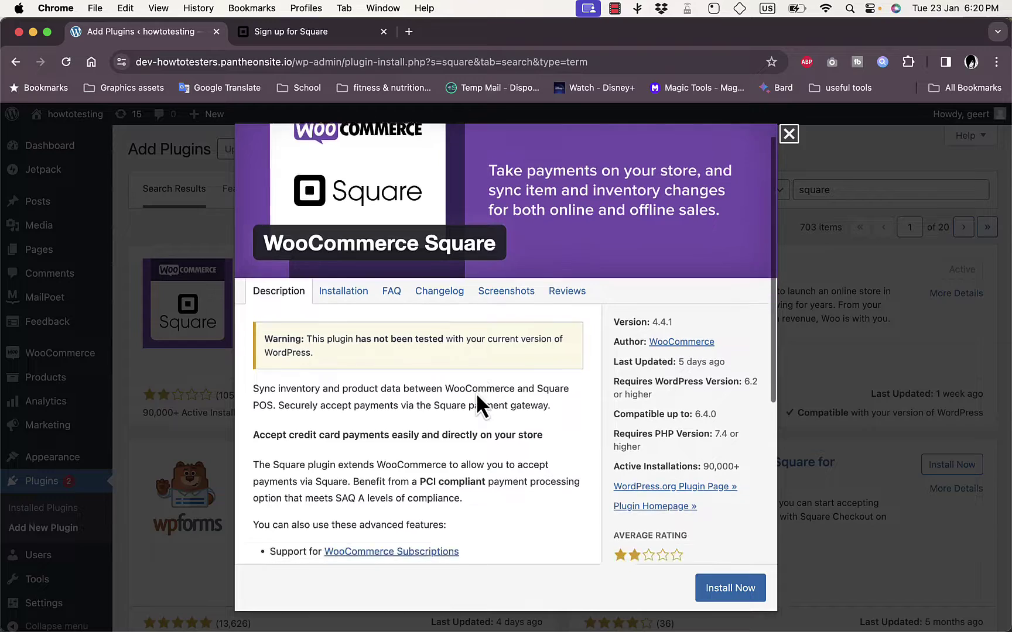
{"action": "scroll", "coordinate": [475, 398], "scroll_direction": "down", "scroll_amount": 5}
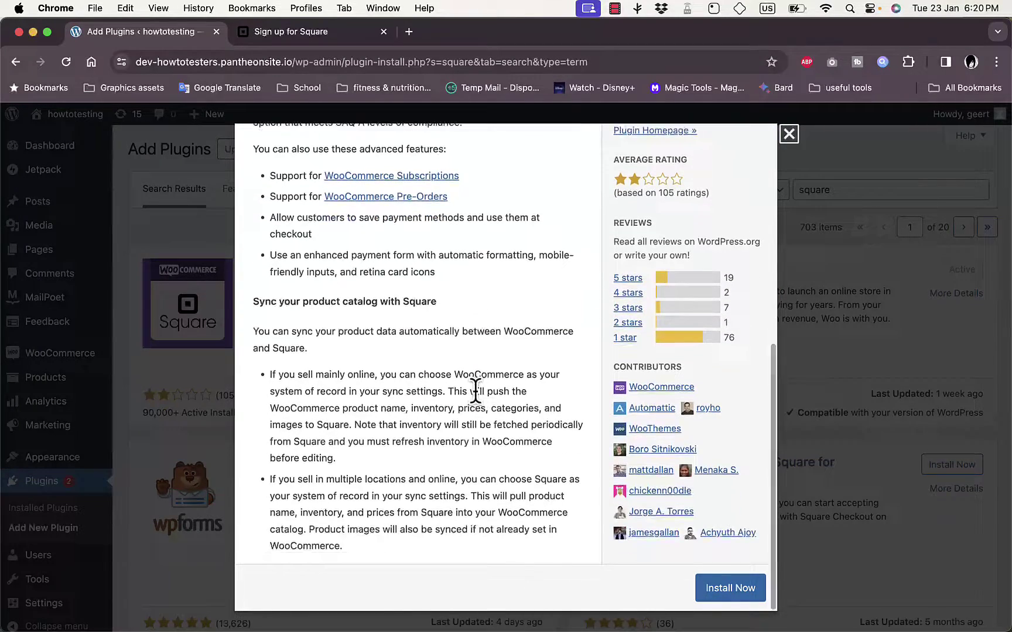
{"action": "scroll", "coordinate": [476, 392], "scroll_direction": "up", "scroll_amount": 1}
{"action": "scroll", "coordinate": [476, 391], "scroll_direction": "up", "scroll_amount": 9}
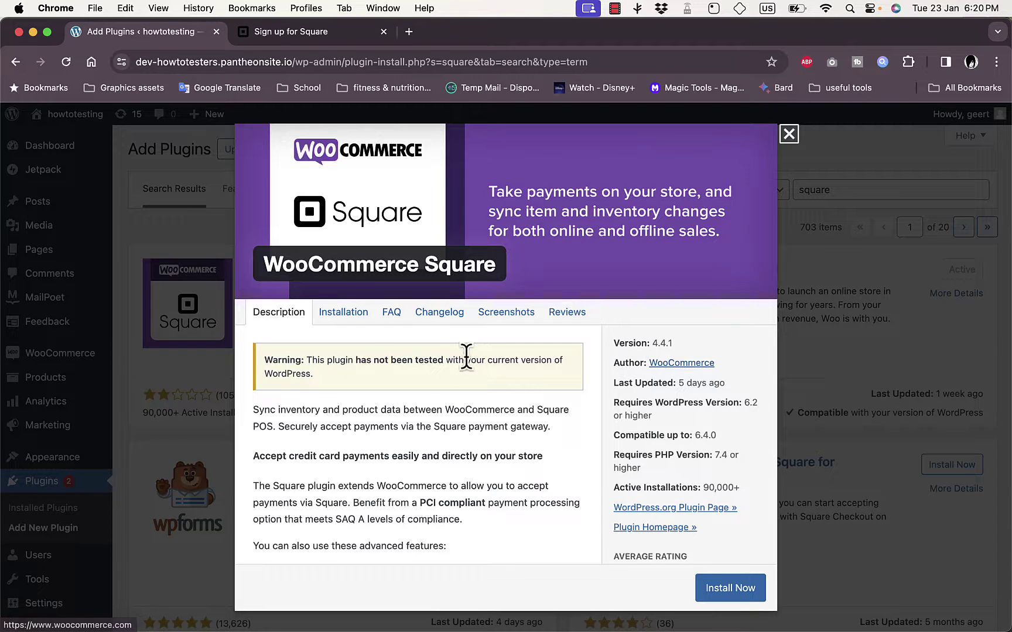
{"action": "left_click", "coordinate": [351, 322]}
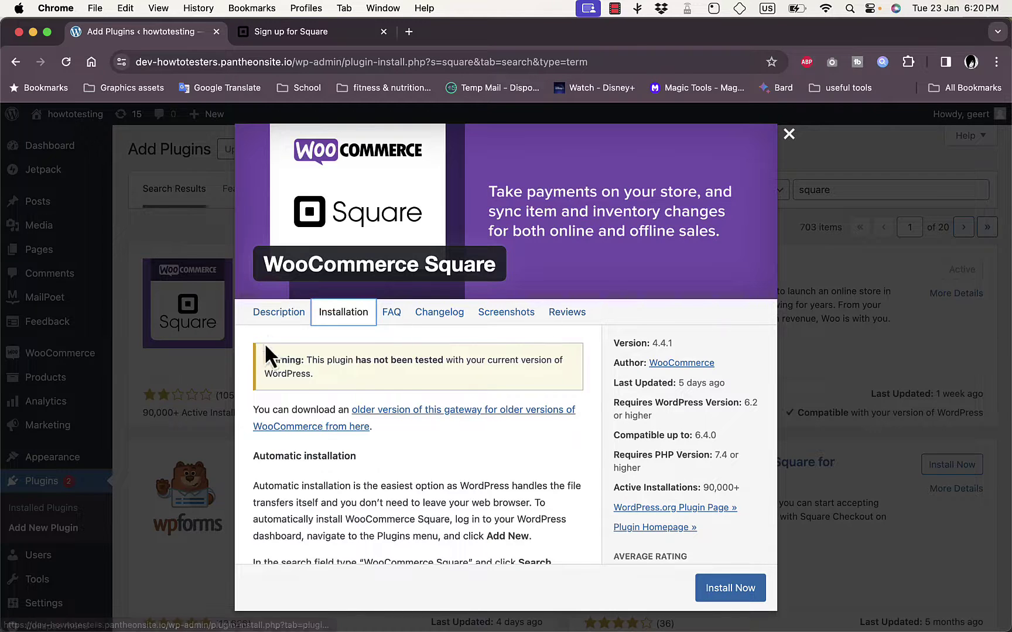
{"action": "left_click", "coordinate": [277, 315]}
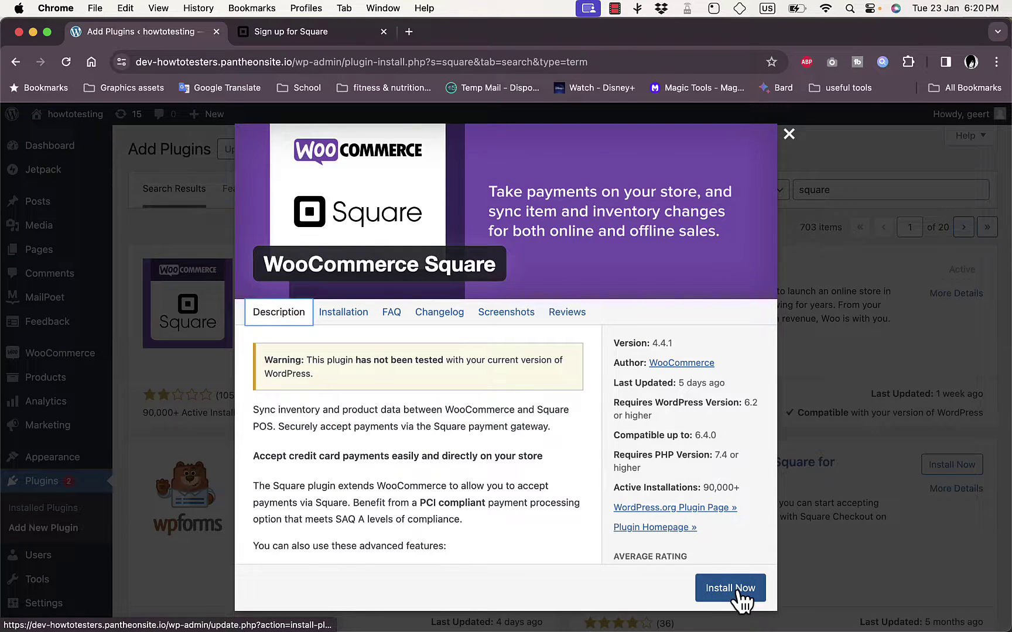
{"action": "scroll", "coordinate": [666, 535], "scroll_direction": "down", "scroll_amount": 8}
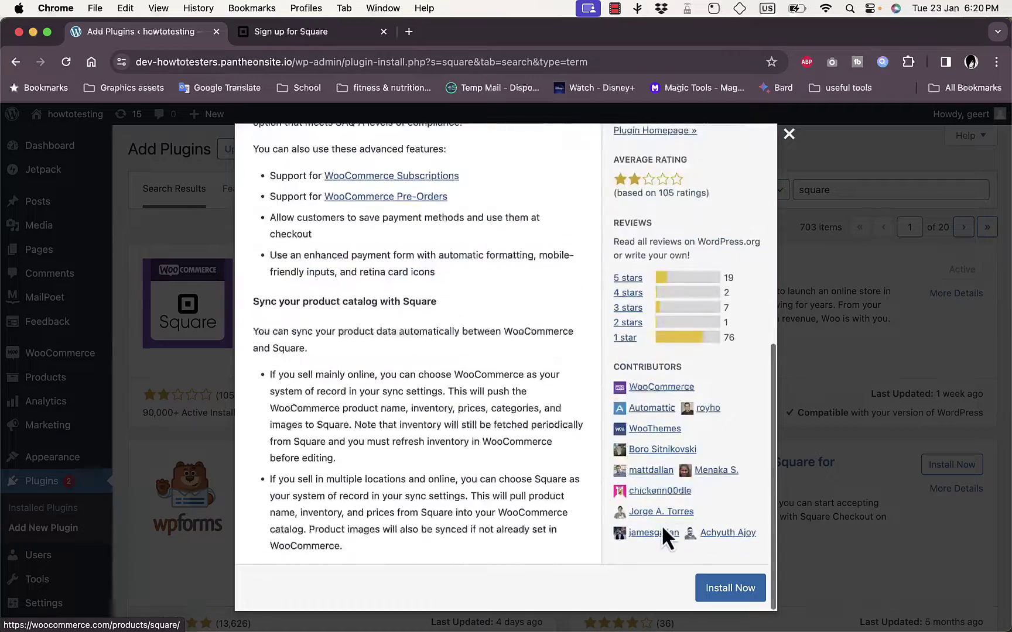
{"action": "scroll", "coordinate": [663, 536], "scroll_direction": "up", "scroll_amount": 5}
{"action": "scroll", "coordinate": [663, 533], "scroll_direction": "up", "scroll_amount": 3}
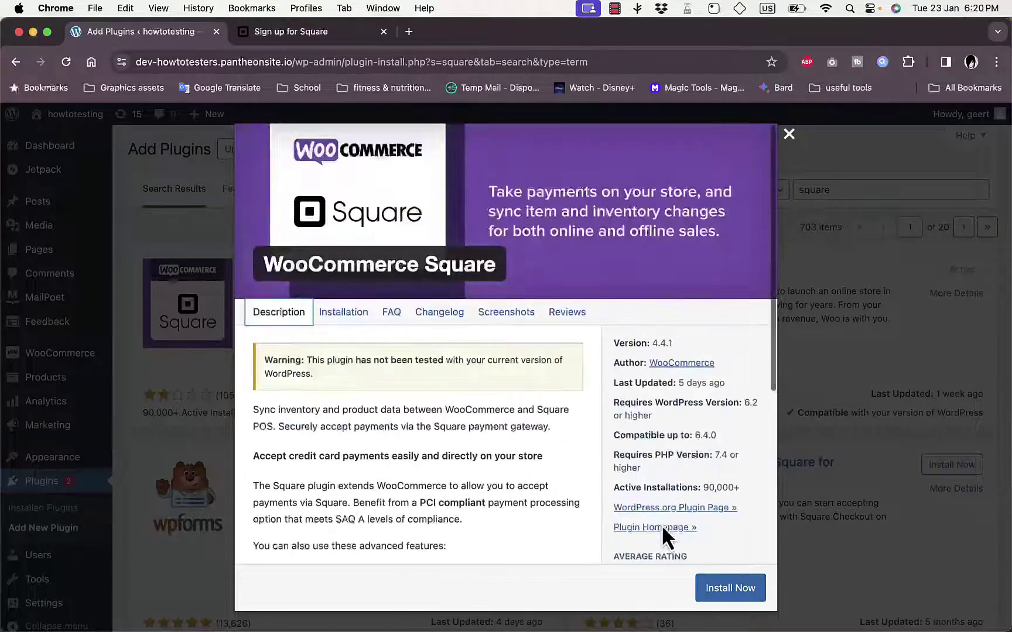
{"action": "left_click", "coordinate": [788, 136]}
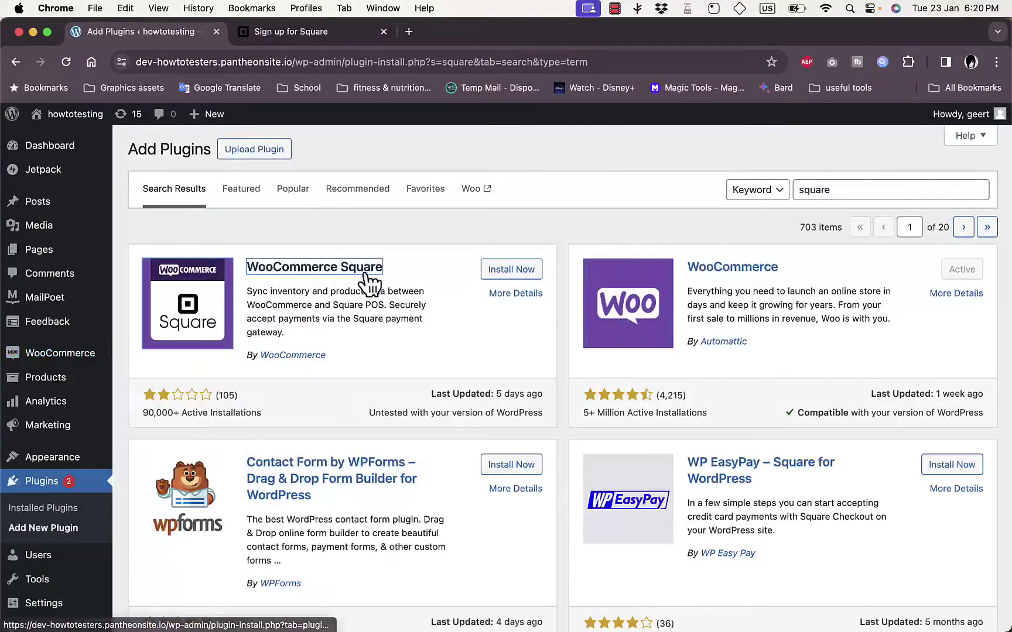
Under WooCommerce > Extensions, search 'sq' and open the Square for WooCommerce product page
{"action": "mouse_move", "coordinate": [69, 356]}
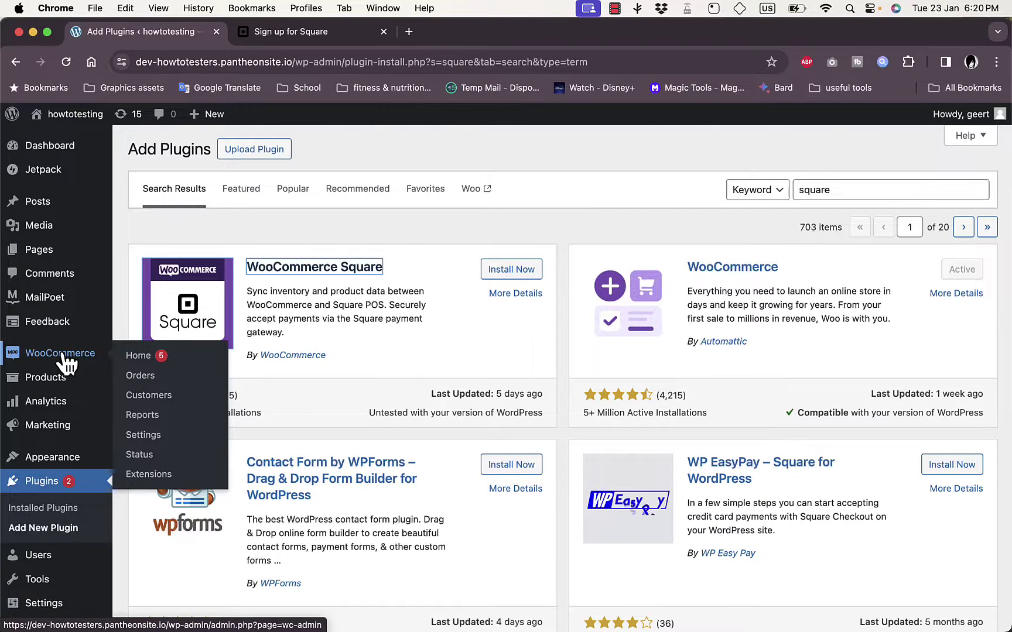
{"action": "left_click", "coordinate": [149, 475]}
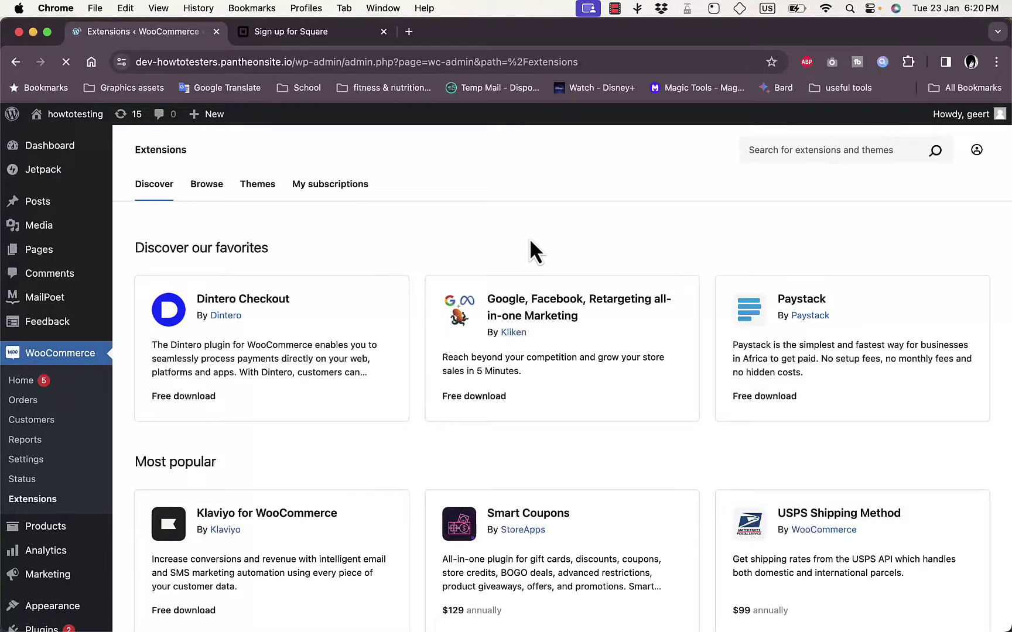
{"action": "left_click", "coordinate": [829, 150]}
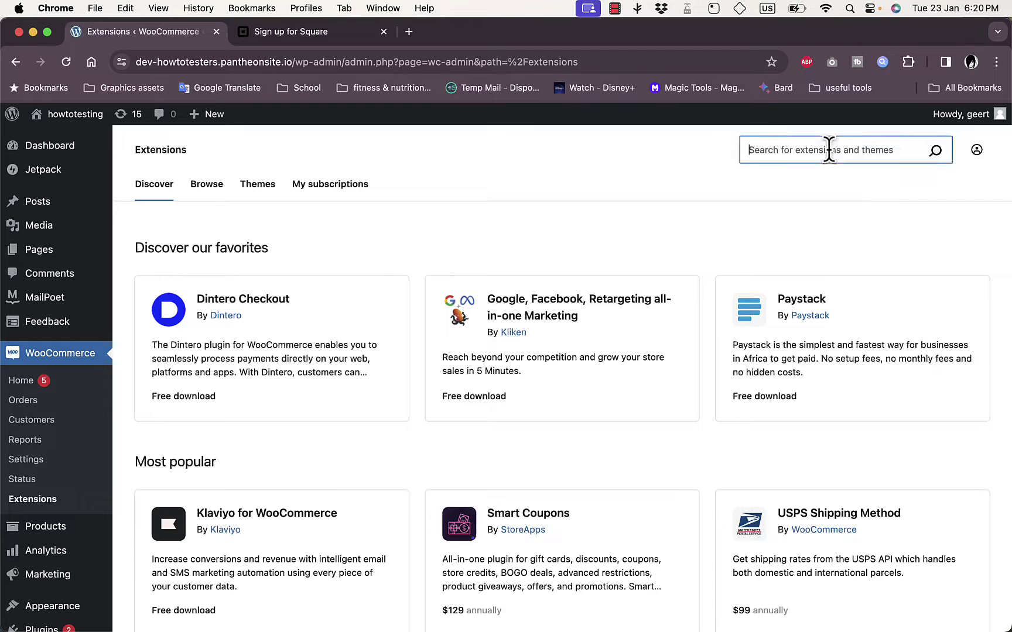
{"action": "type", "text": "square"}
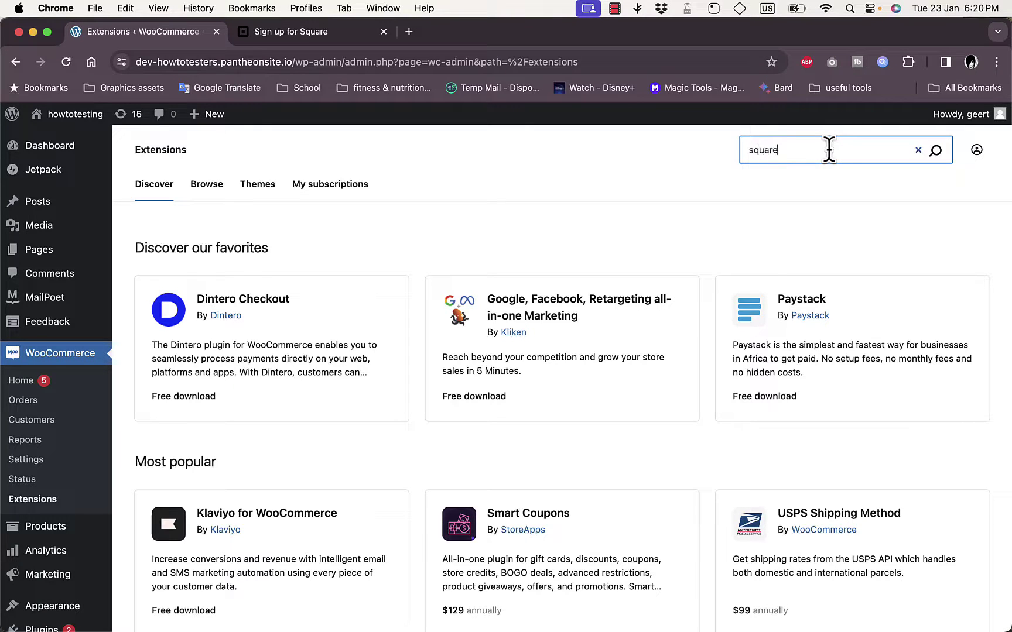
{"action": "key", "text": "Return"}
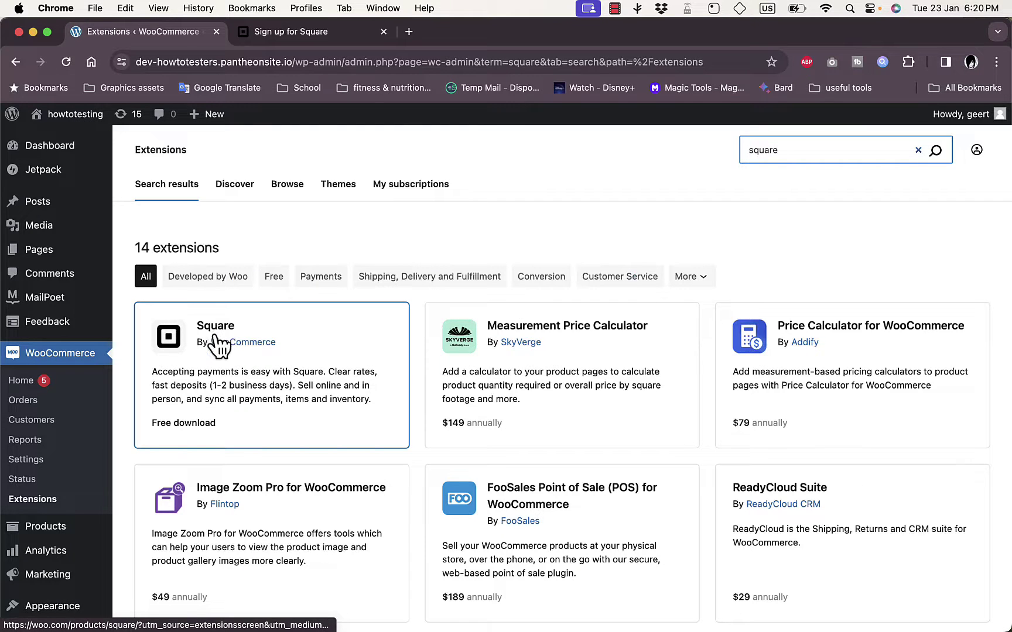
{"action": "left_click", "coordinate": [194, 428]}
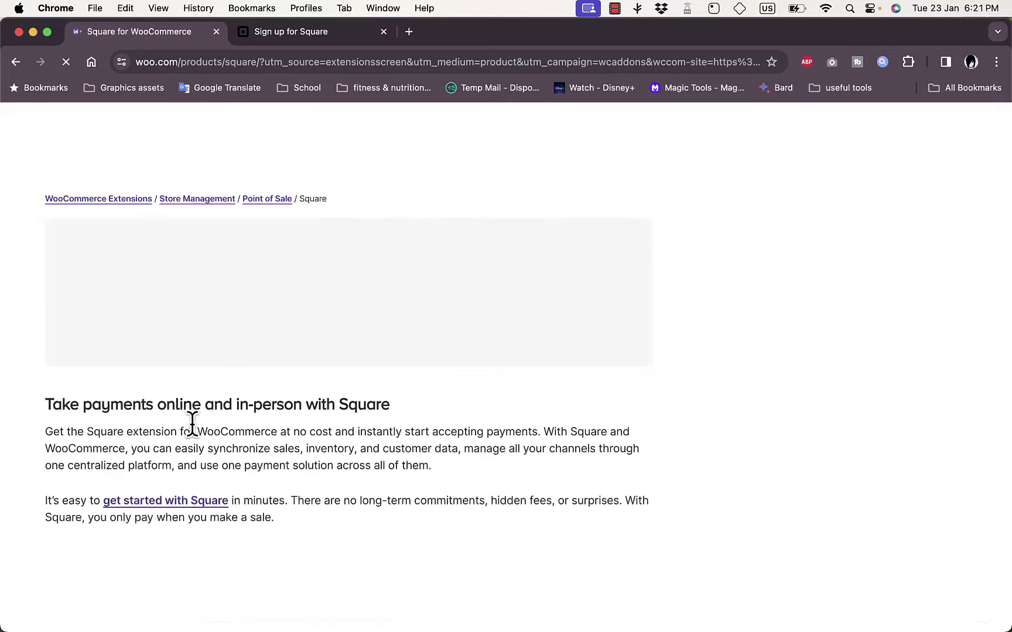
Scroll through the Square extension page to review its details: free, version 4.4.1, rated 3.4
{"action": "scroll", "coordinate": [506, 322], "scroll_direction": "down", "scroll_amount": 5}
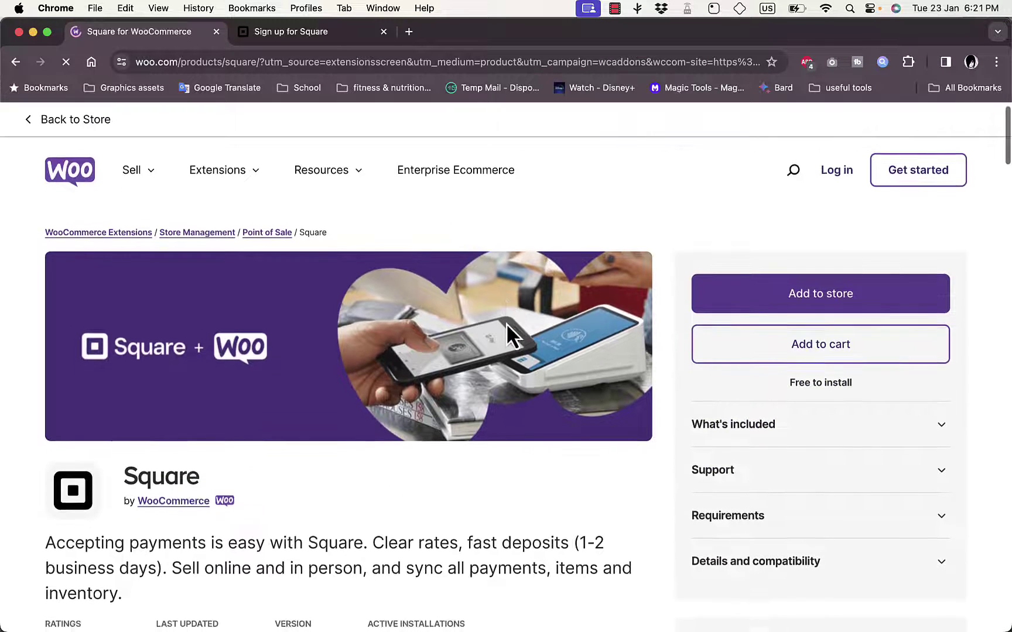
{"action": "scroll", "coordinate": [507, 337], "scroll_direction": "down", "scroll_amount": 6}
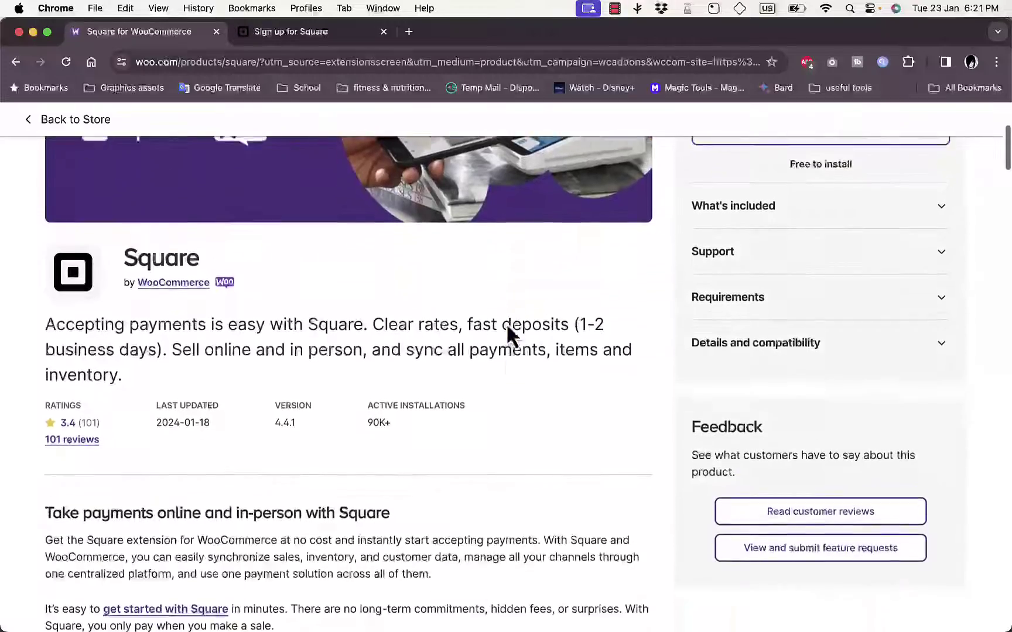
{"action": "scroll", "coordinate": [436, 380], "scroll_direction": "down", "scroll_amount": 9}
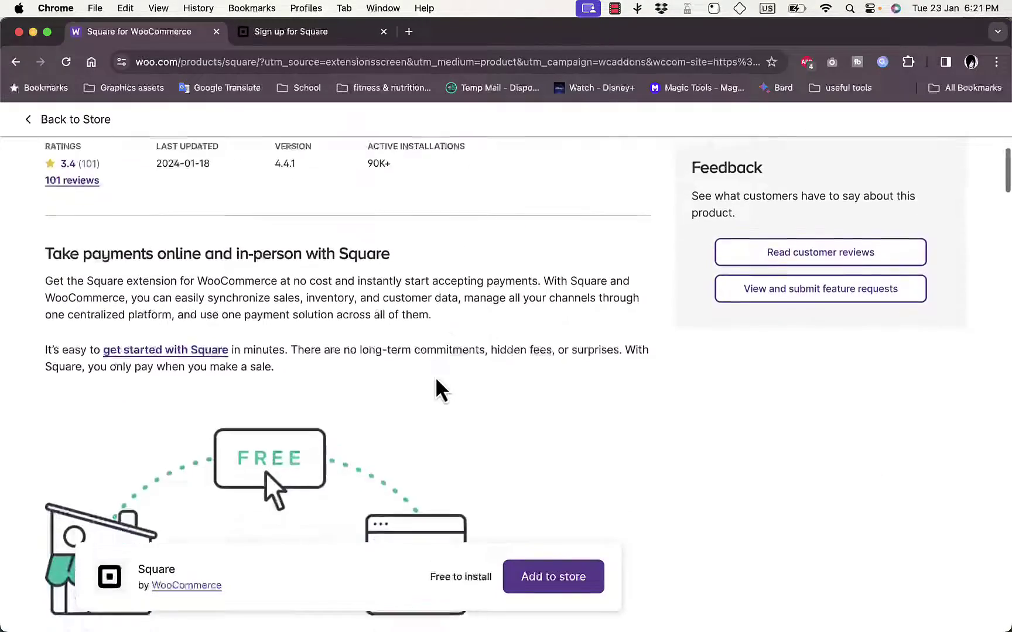
{"action": "scroll", "coordinate": [379, 351], "scroll_direction": "down", "scroll_amount": 20}
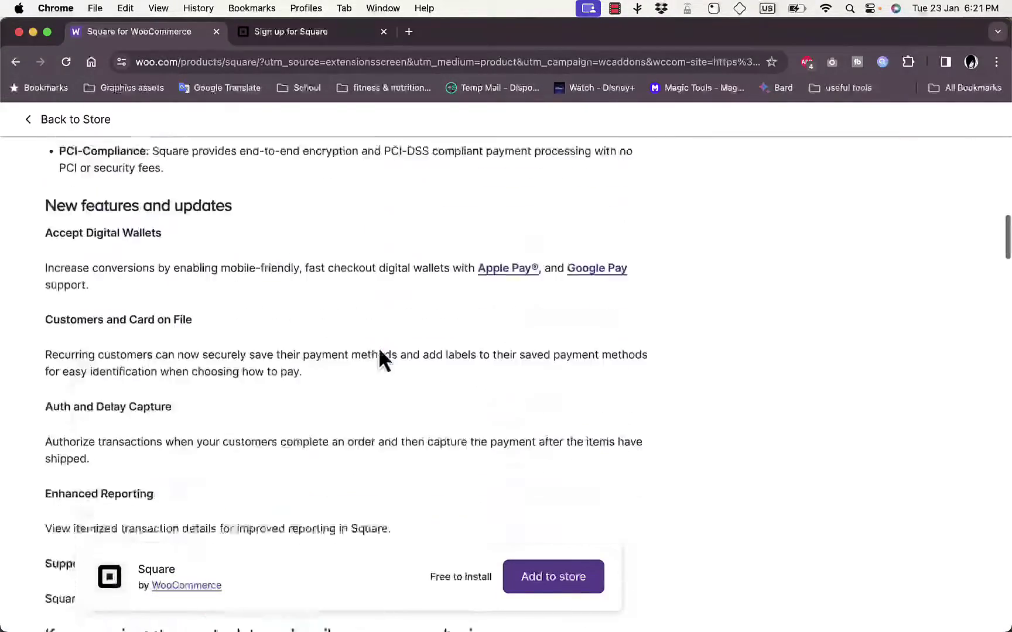
{"action": "scroll", "coordinate": [379, 352], "scroll_direction": "down", "scroll_amount": 20}
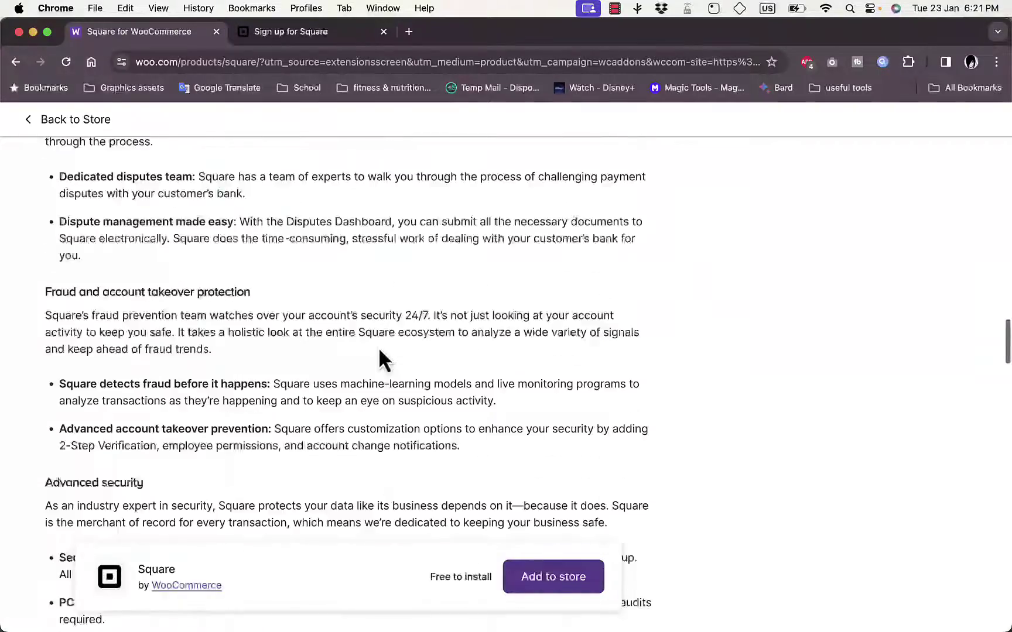
{"action": "scroll", "coordinate": [379, 350], "scroll_direction": "down", "scroll_amount": 14}
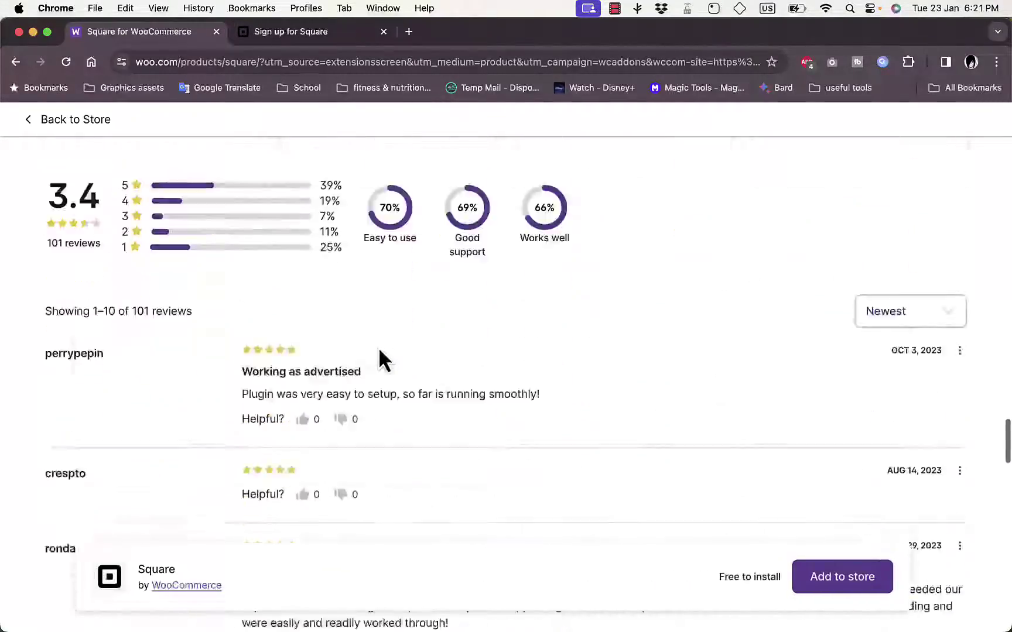
{"action": "scroll", "coordinate": [380, 354], "scroll_direction": "up", "scroll_amount": 20}
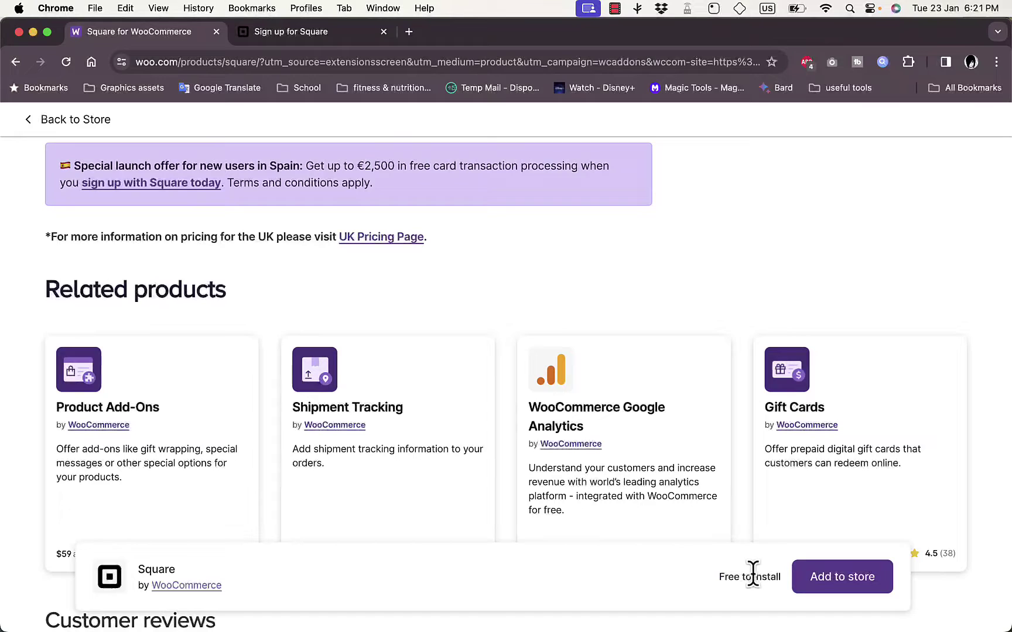
Add the free Square extension to the store and review the $0.00 checkout
{"action": "left_click", "coordinate": [846, 591]}
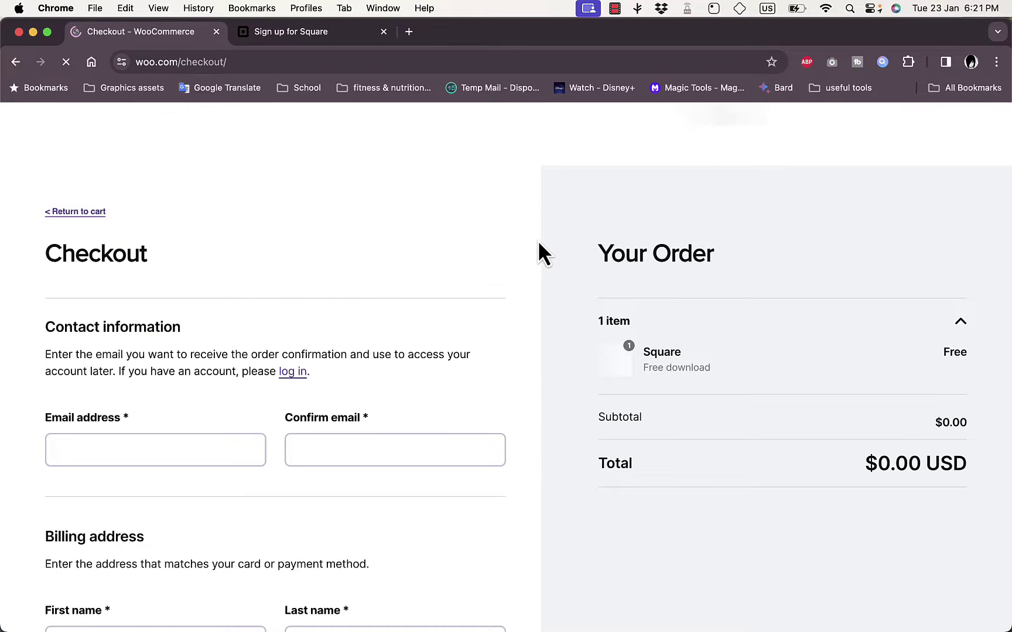
{"action": "scroll", "coordinate": [426, 319], "scroll_direction": "down", "scroll_amount": 1}
{"action": "scroll", "coordinate": [426, 319], "scroll_direction": "down", "scroll_amount": 10}
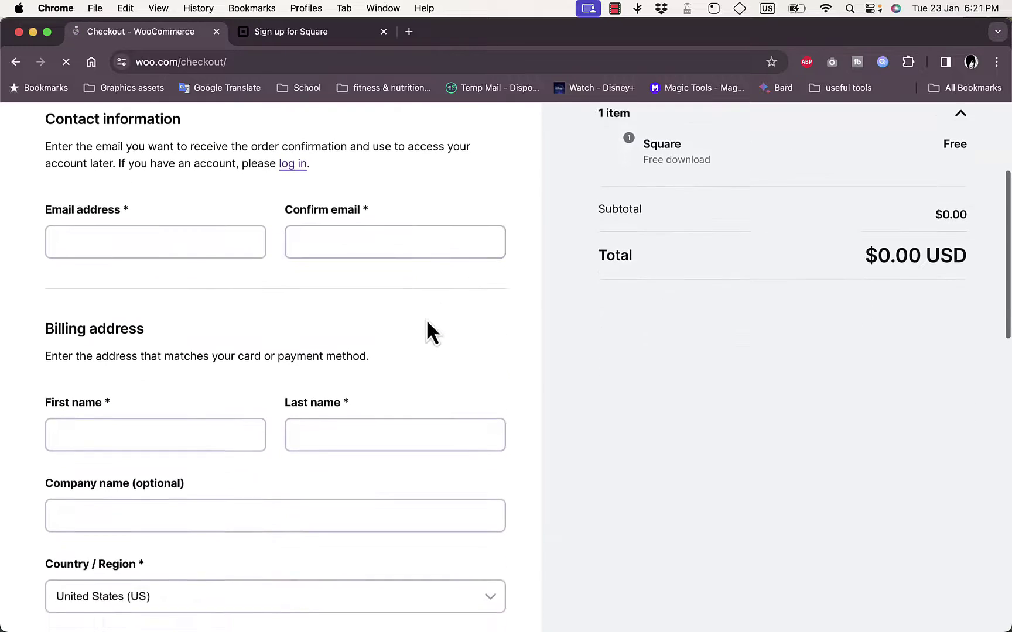
{"action": "scroll", "coordinate": [426, 318], "scroll_direction": "down", "scroll_amount": 8}
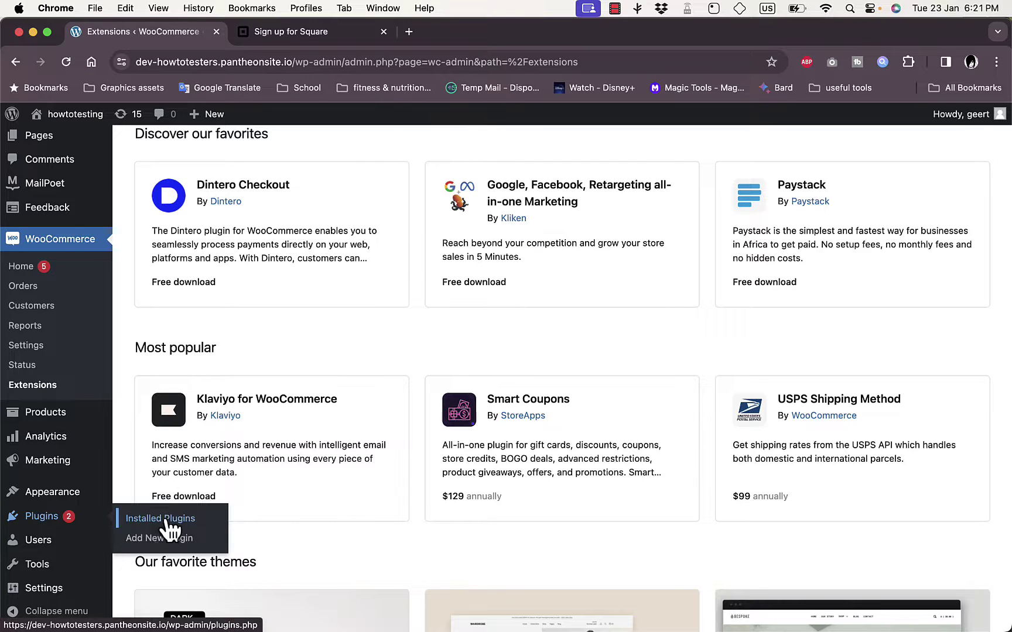
Search the plugin directory for 'square', then install and activate WooCommerce Square
{"action": "left_click", "coordinate": [171, 541]}
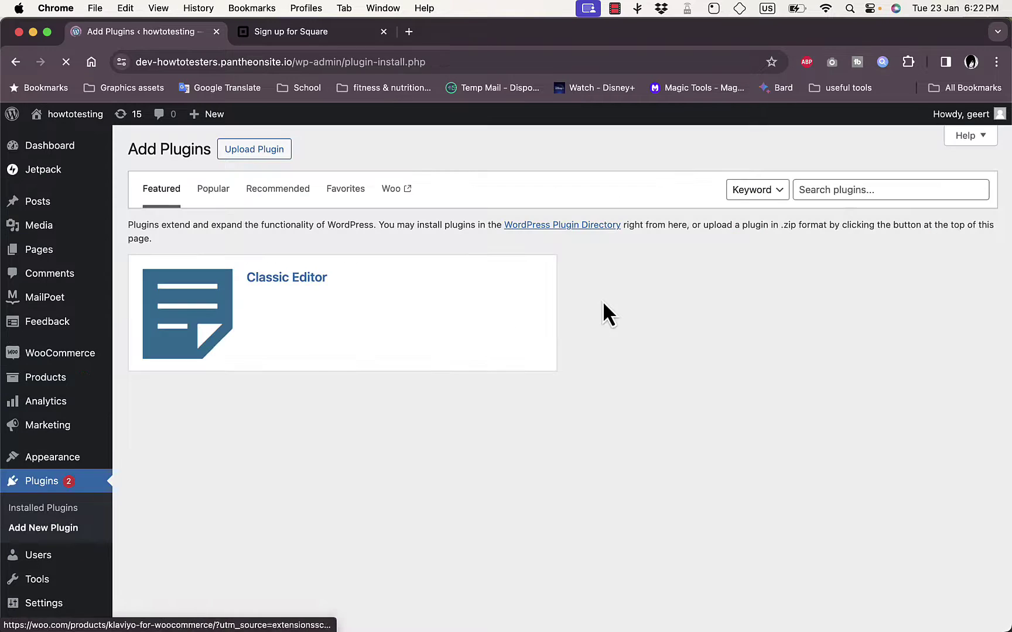
{"action": "left_click", "coordinate": [864, 189]}
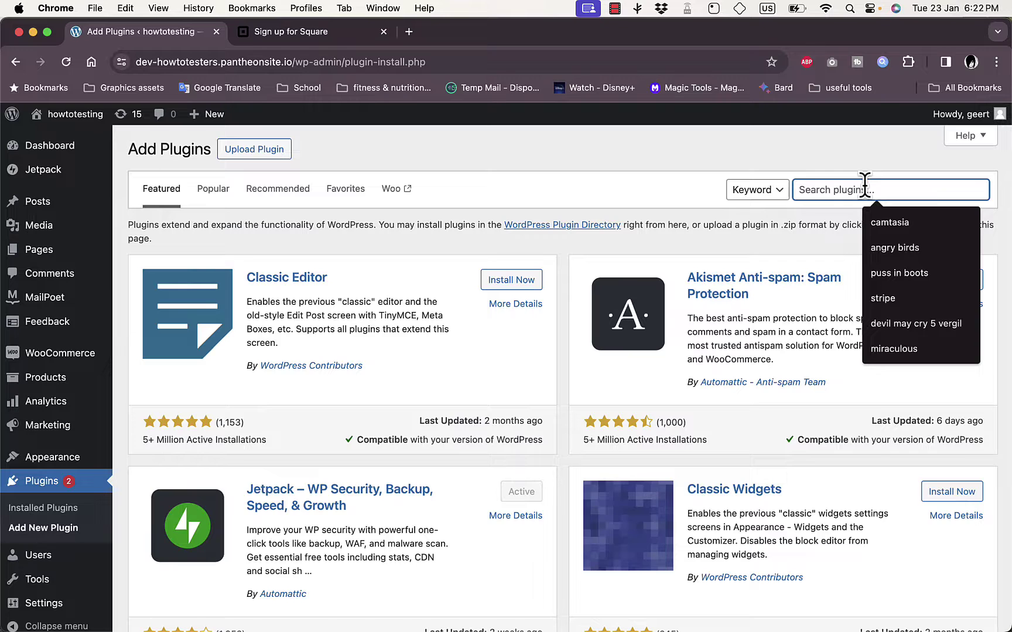
{"action": "type", "text": "square"}
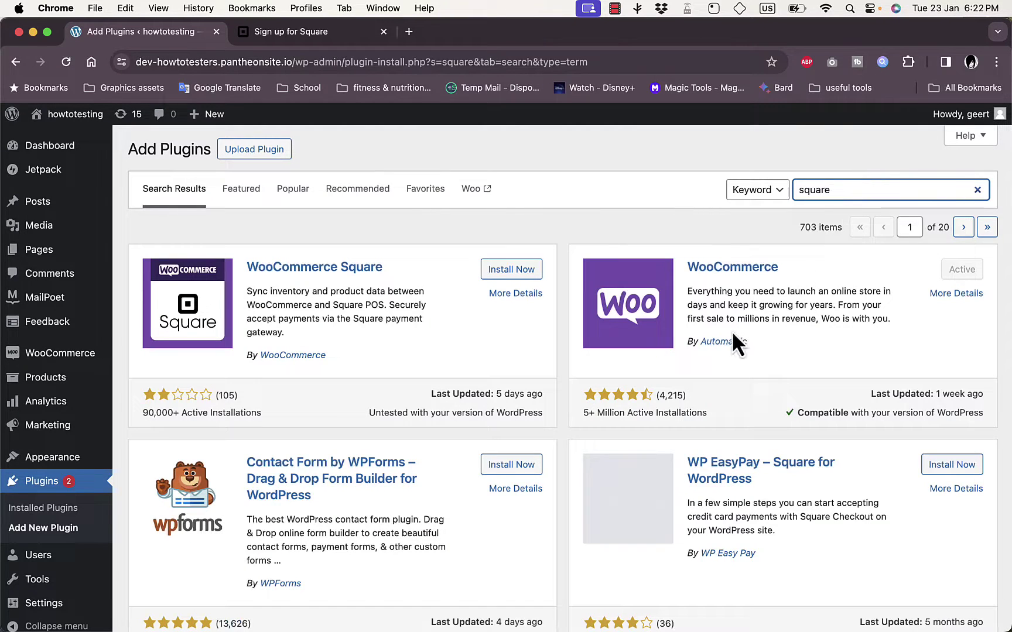
{"action": "left_click", "coordinate": [517, 272]}
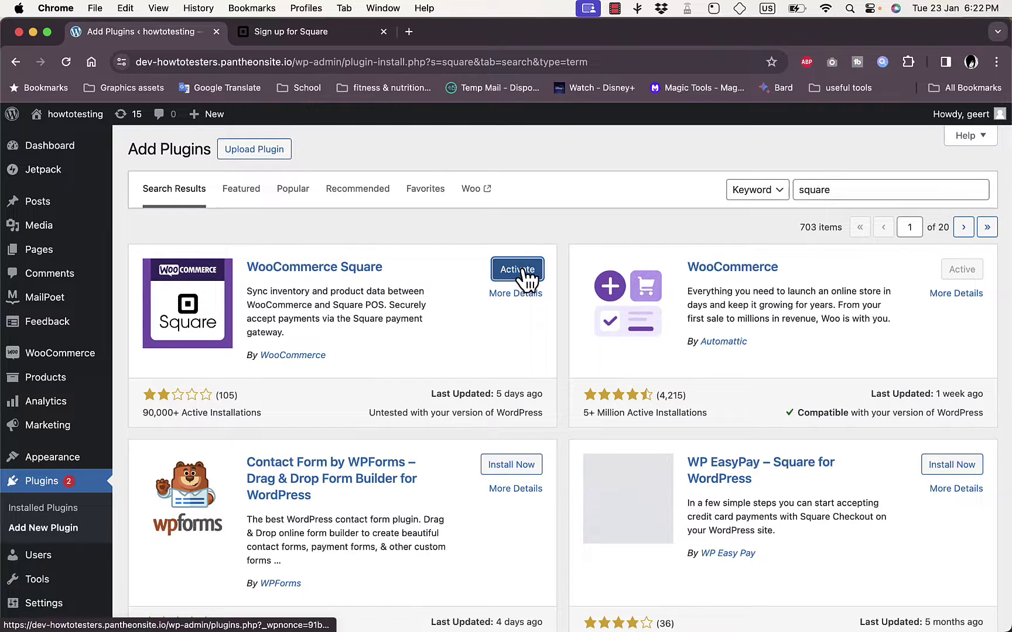
{"action": "left_click", "coordinate": [523, 271]}
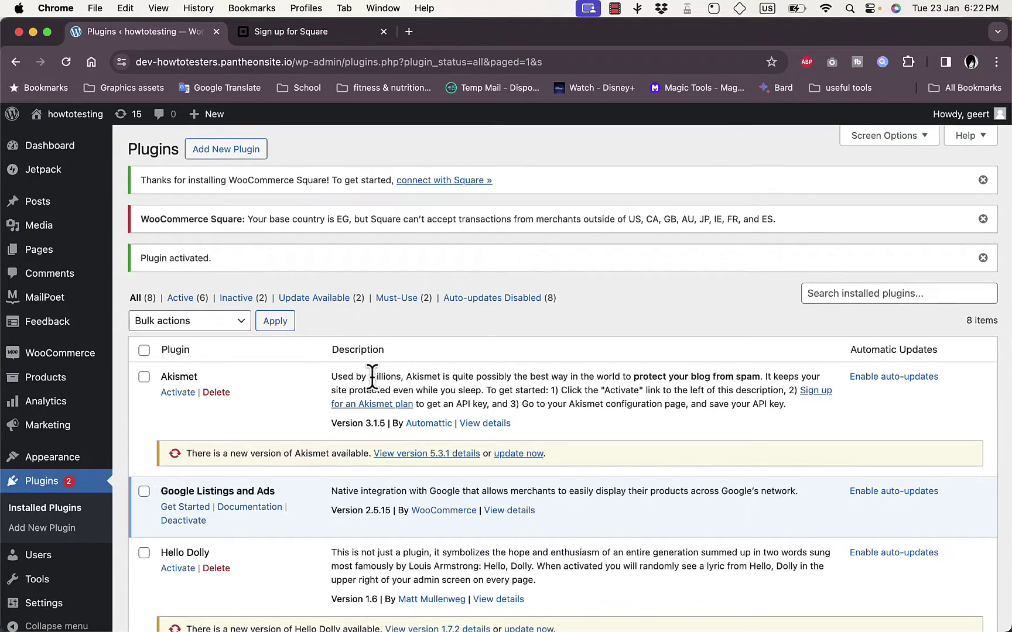
Open Configure for WooCommerce Square from the Installed Plugins list
{"action": "scroll", "coordinate": [406, 378], "scroll_direction": "down", "scroll_amount": 3}
{"action": "scroll", "coordinate": [410, 385], "scroll_direction": "down", "scroll_amount": 10}
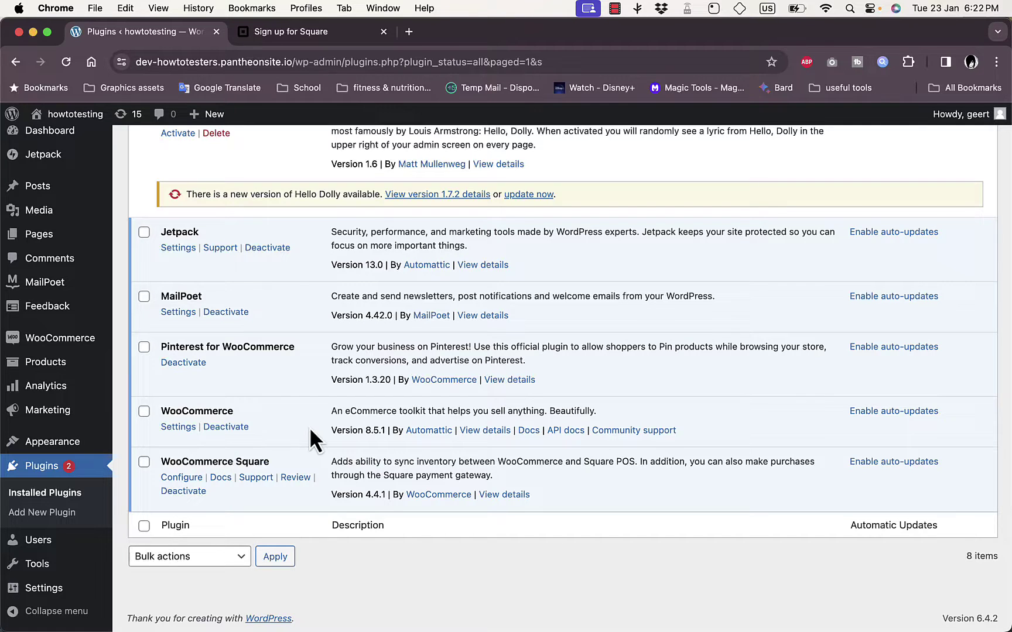
{"action": "left_click", "coordinate": [186, 479]}
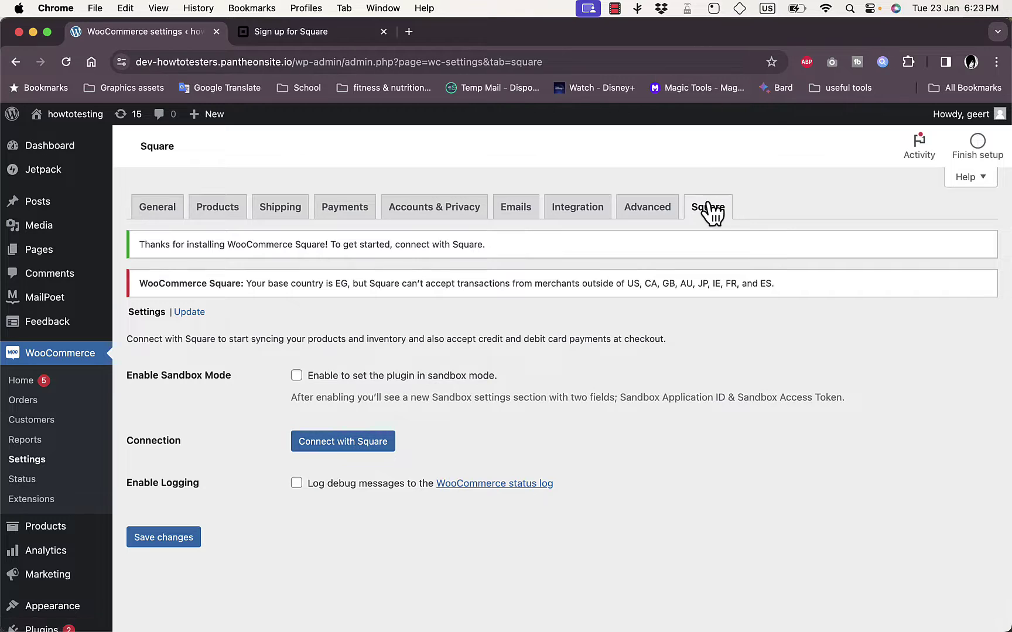
{"action": "left_click", "coordinate": [370, 450]}
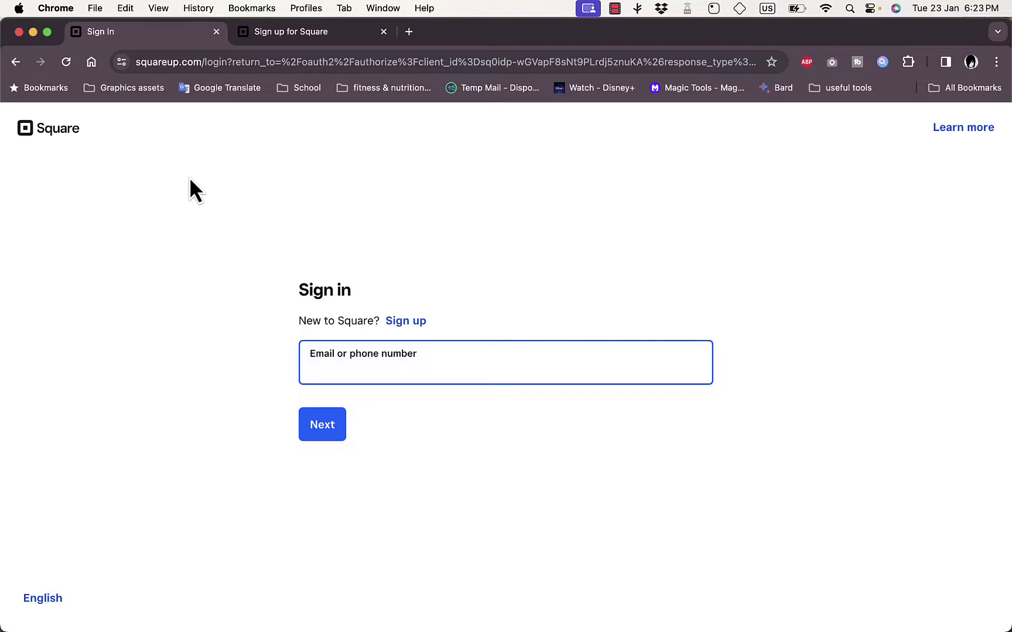
{"action": "left_click", "coordinate": [14, 63]}
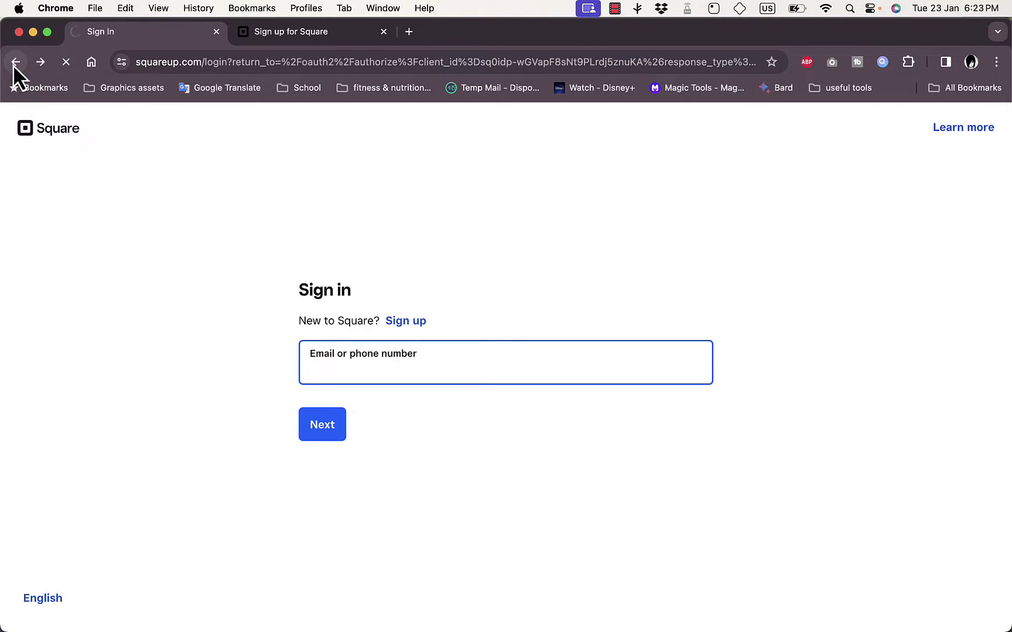